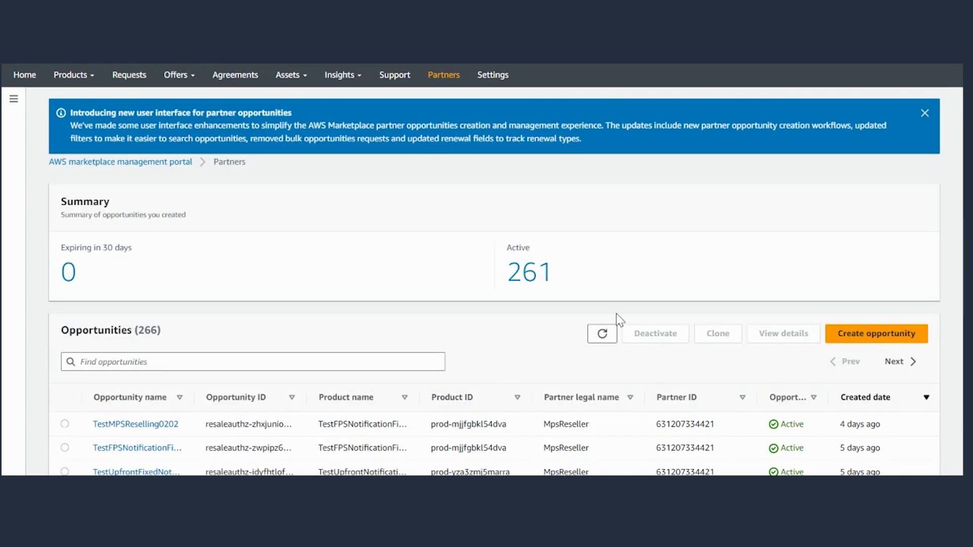
Start creating a partner opportunity and choose Mps Reseller as its reseller account.
click(872, 346)
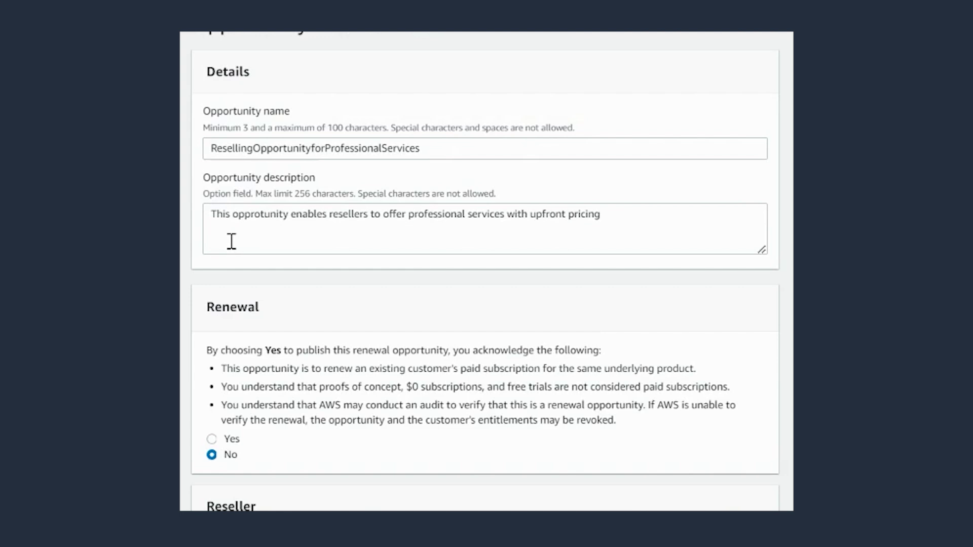
scroll(232, 242, down, 5)
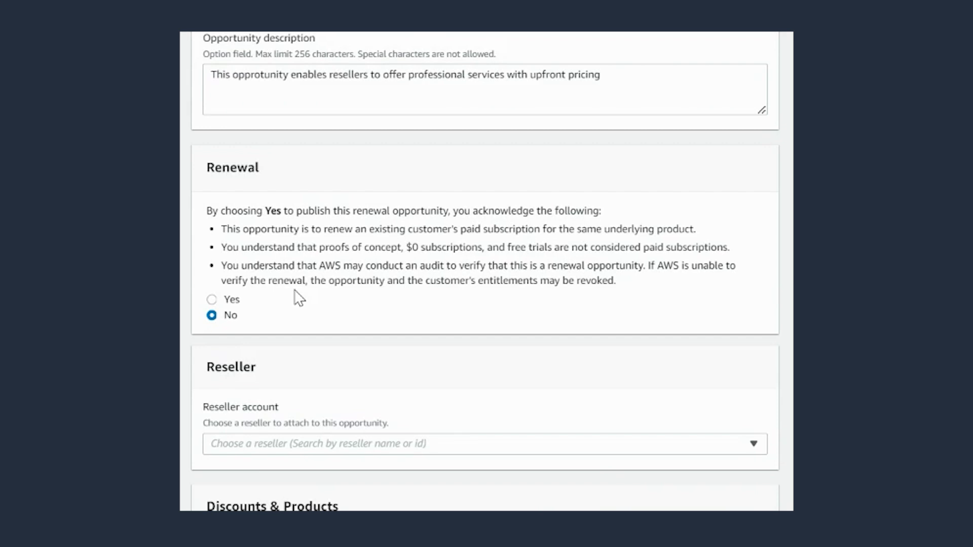
scroll(299, 298, down, 4)
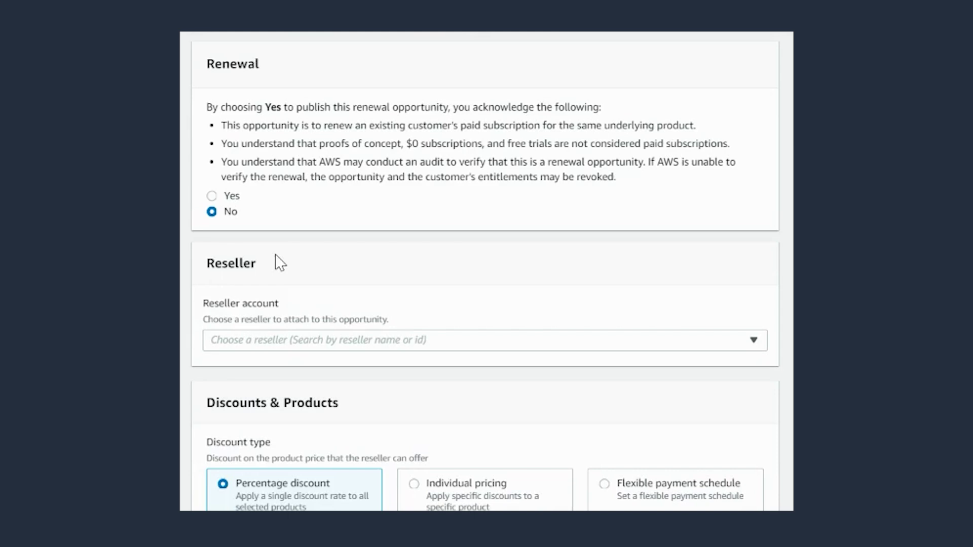
scroll(280, 262, down, 4)
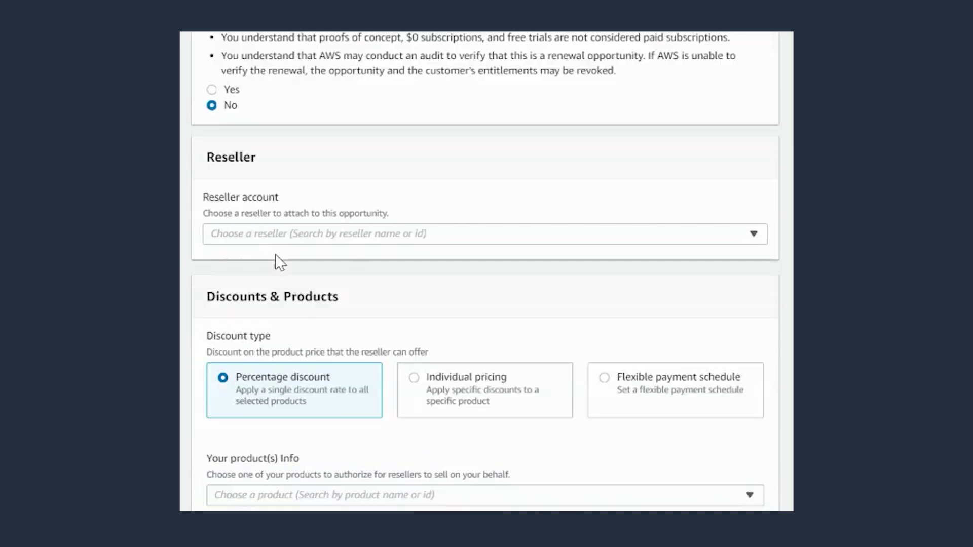
click(309, 246)
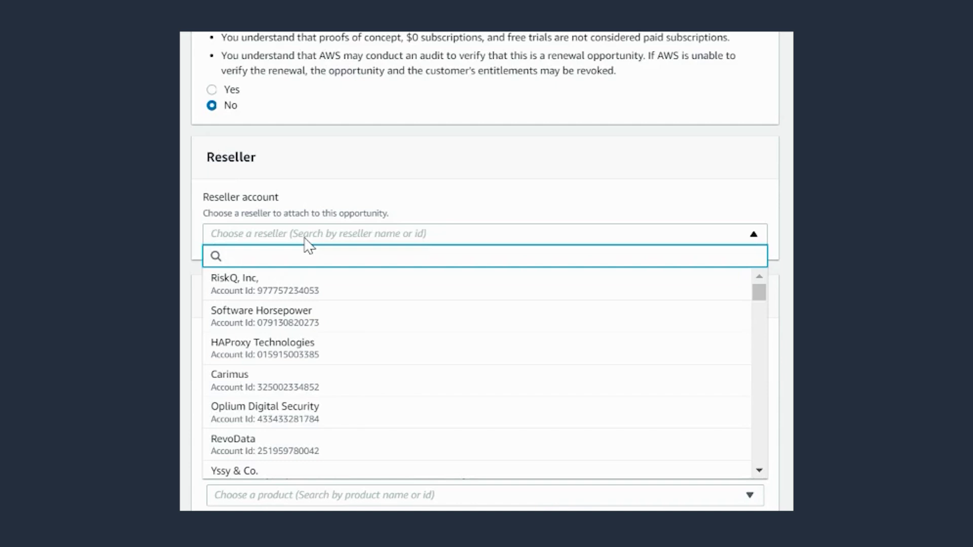
text(MPS)
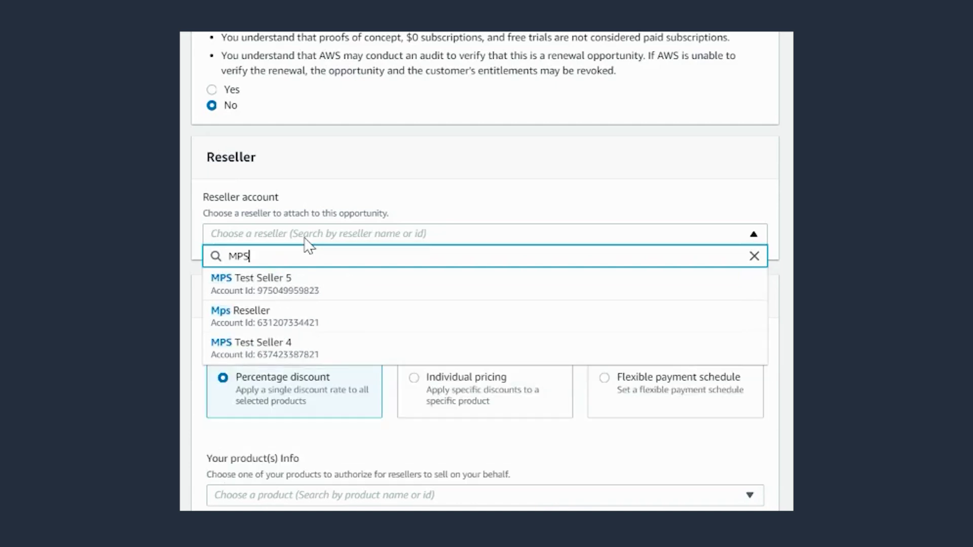
click(288, 327)
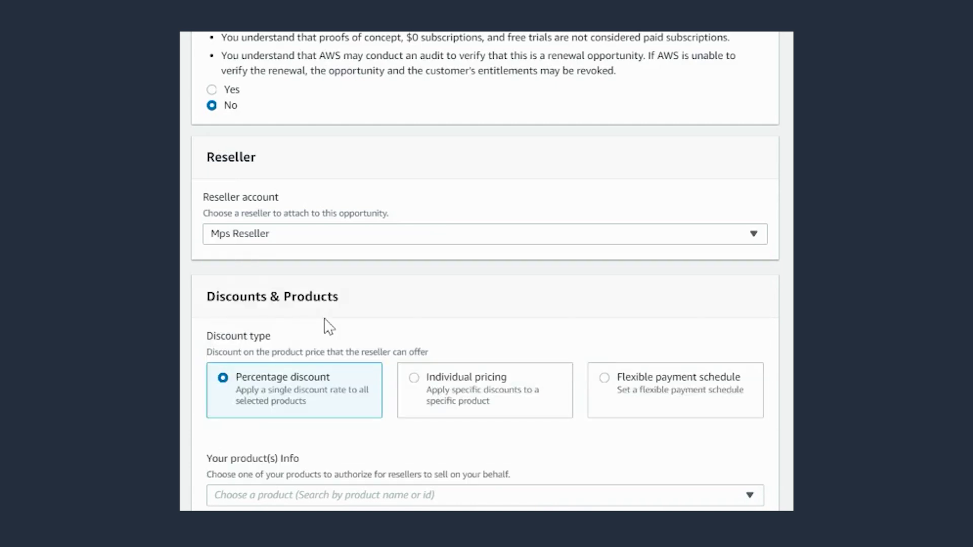
Set the discount type to Individual pricing and select ProfessionalServicesResellingFeature as the product to authorize for resale.
scroll(328, 327, down, 3)
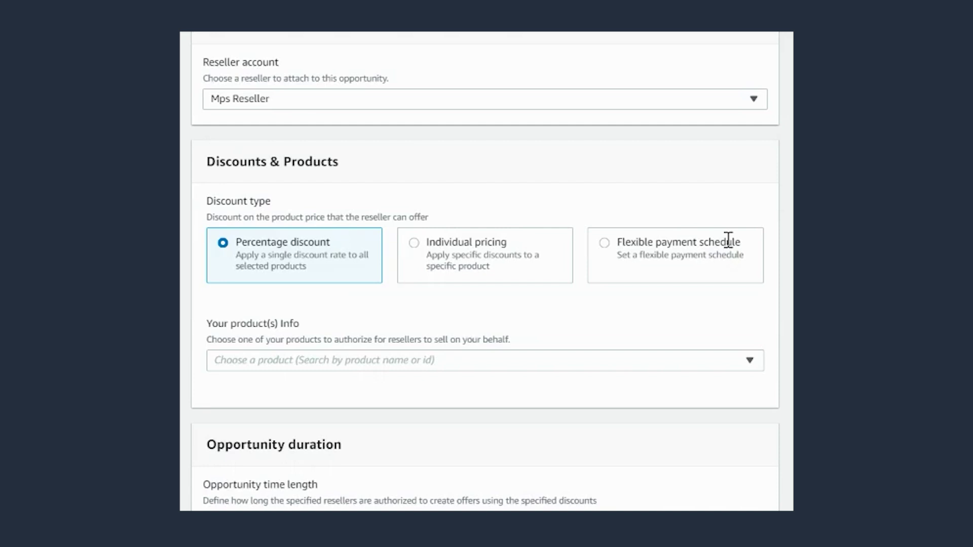
click(414, 244)
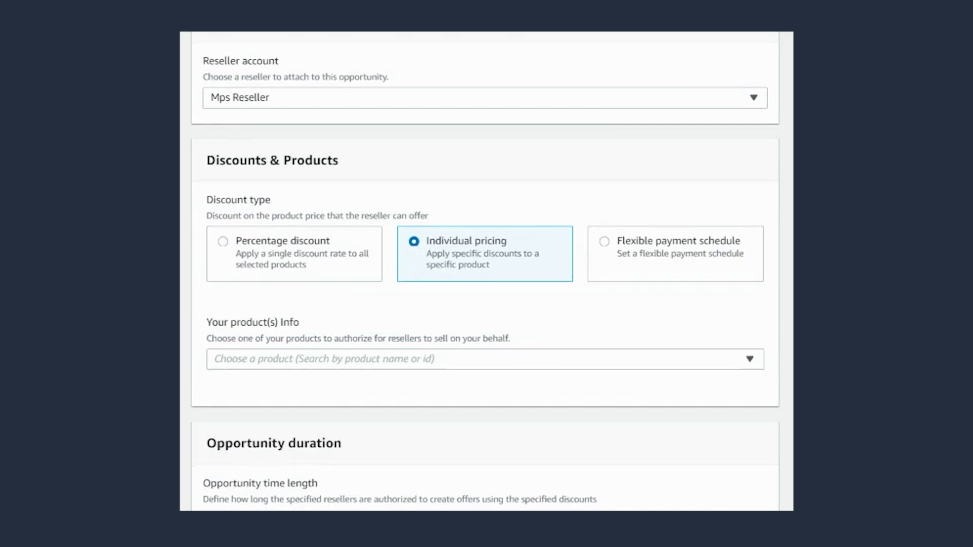
scroll(440, 260, down, 2)
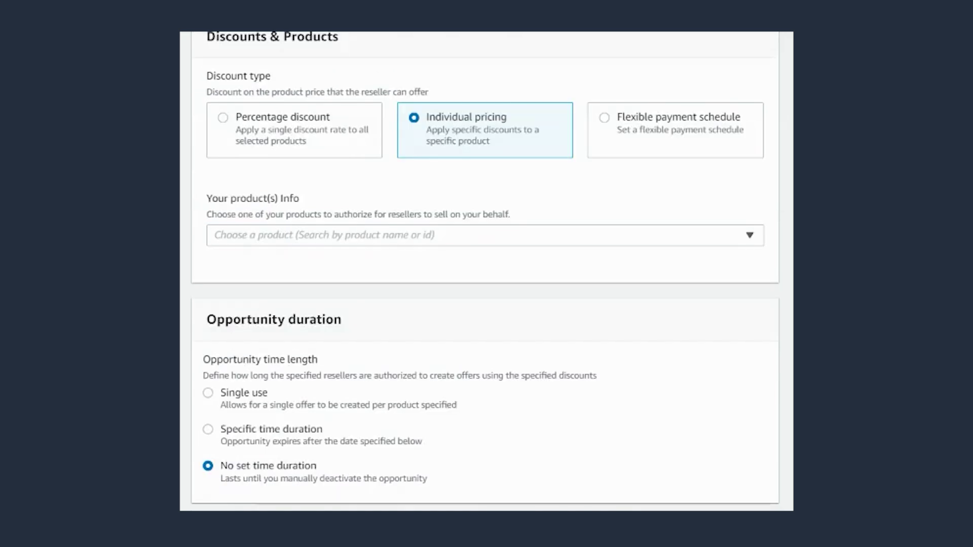
click(395, 245)
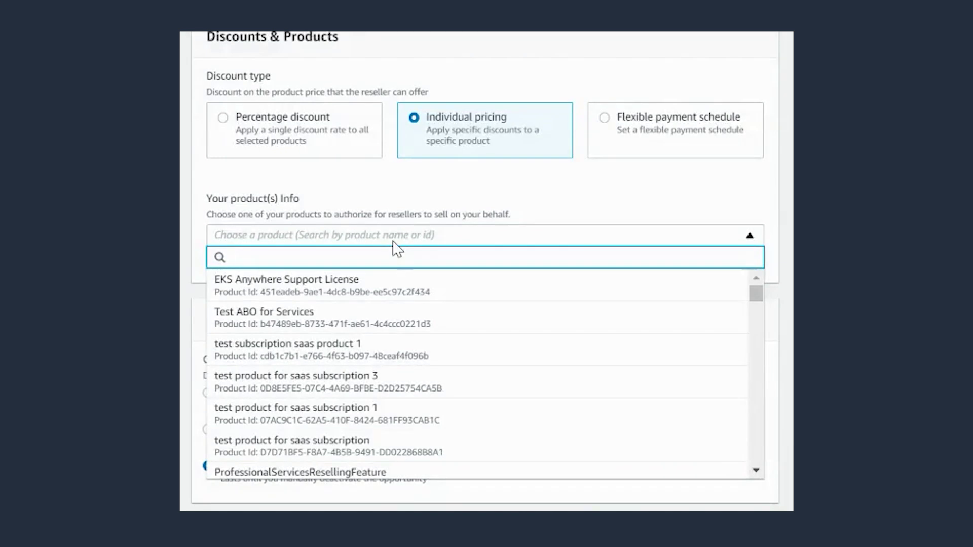
scroll(618, 377, down, 1)
click(441, 433)
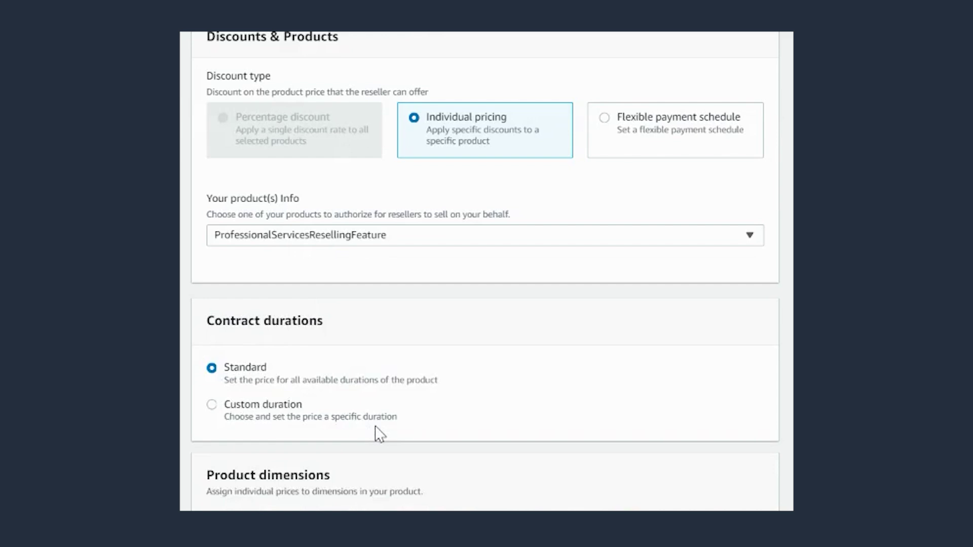
Switch the contract duration to a custom duration of 6 months.
scroll(261, 357, down, 1)
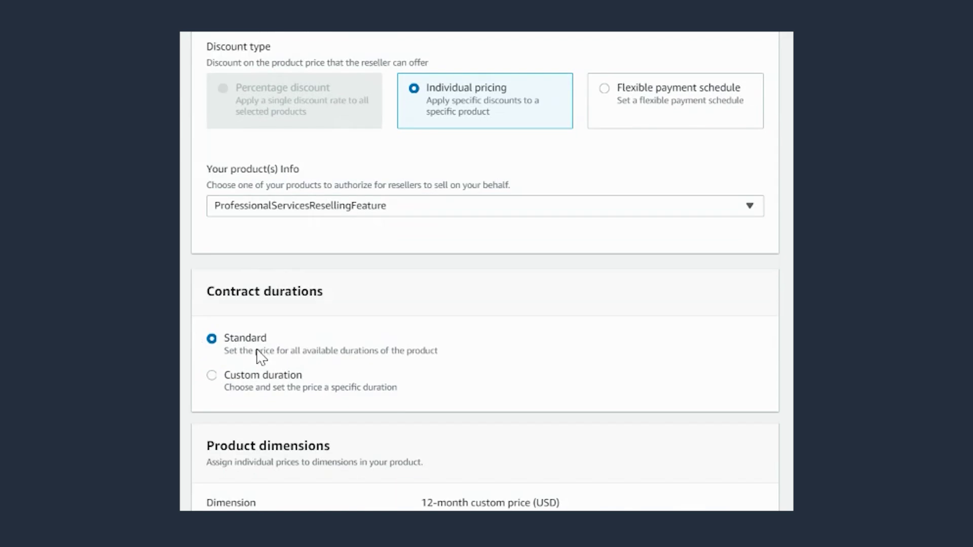
scroll(258, 355, down, 1)
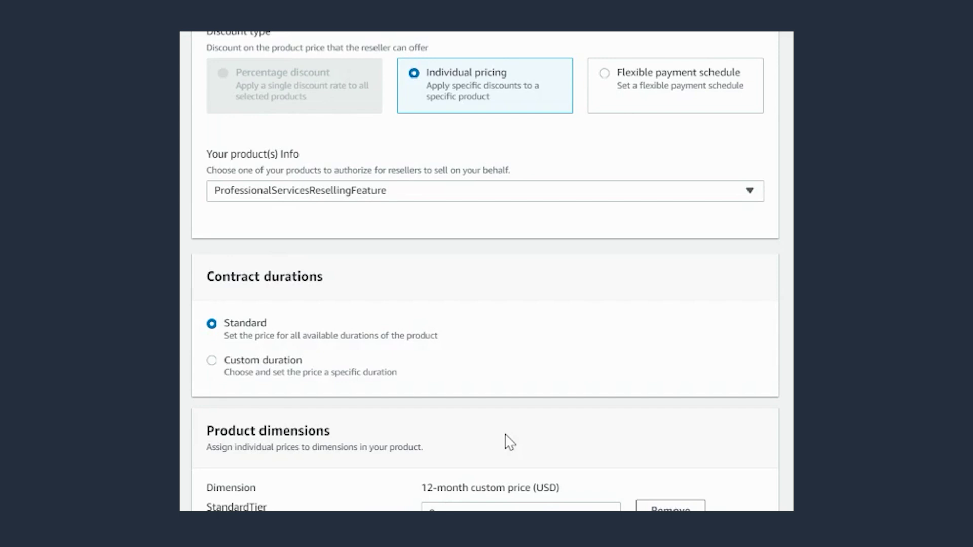
click(212, 361)
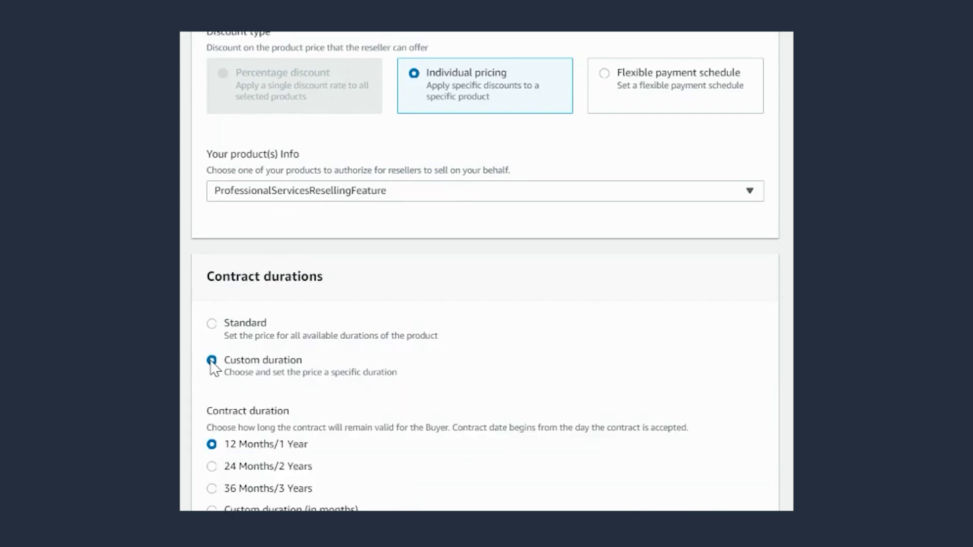
scroll(212, 364, down, 3)
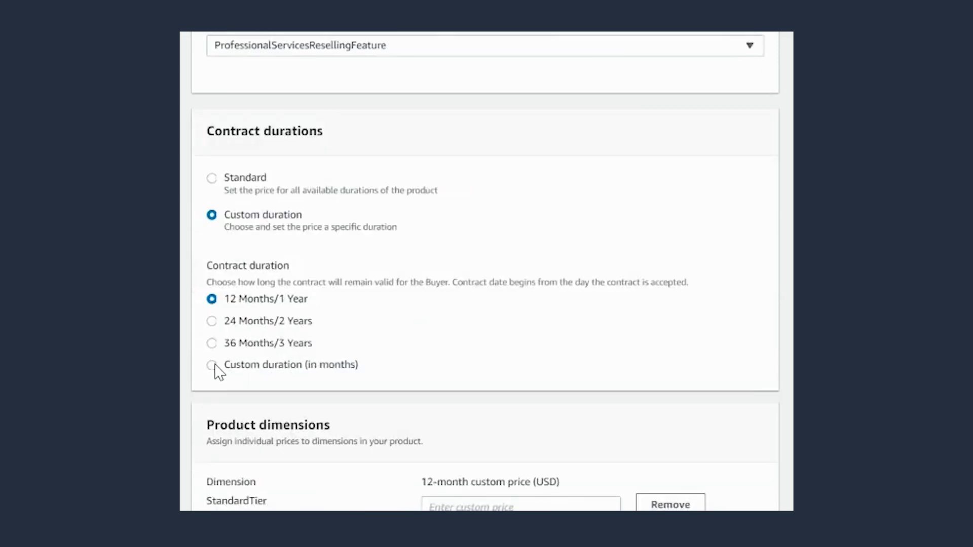
click(212, 365)
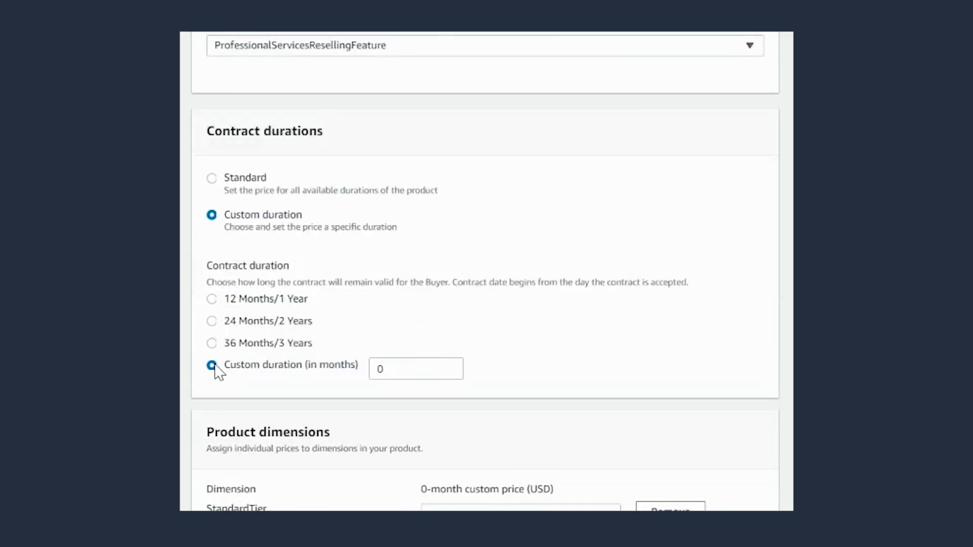
click(461, 371)
key(BackSpace)
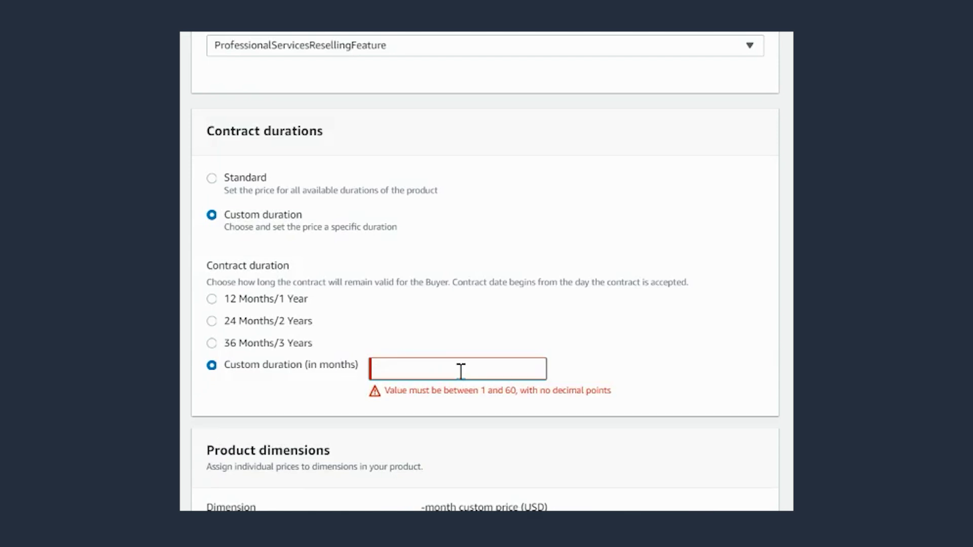
text(6)
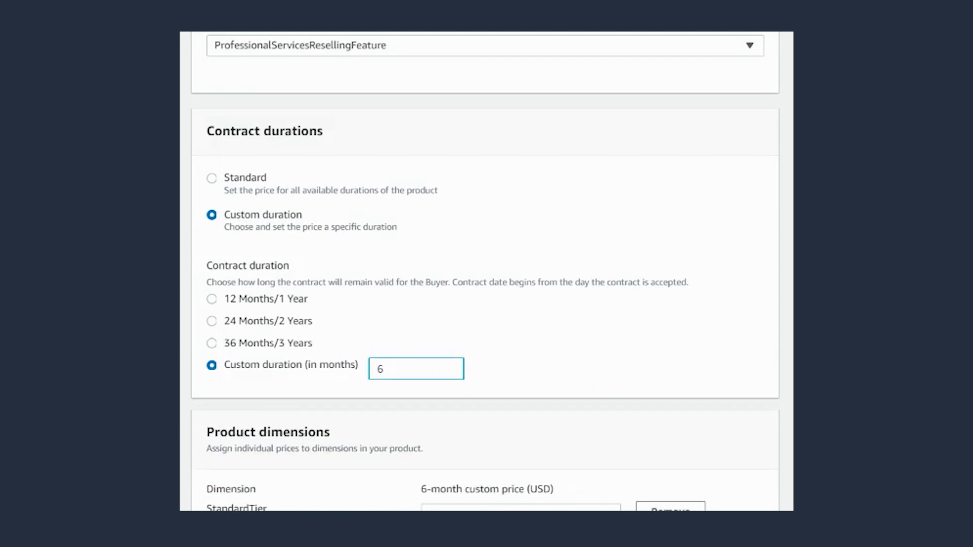
Set the custom price of the StandardTier dimension to 100 USD.
scroll(485, 272, down, 5)
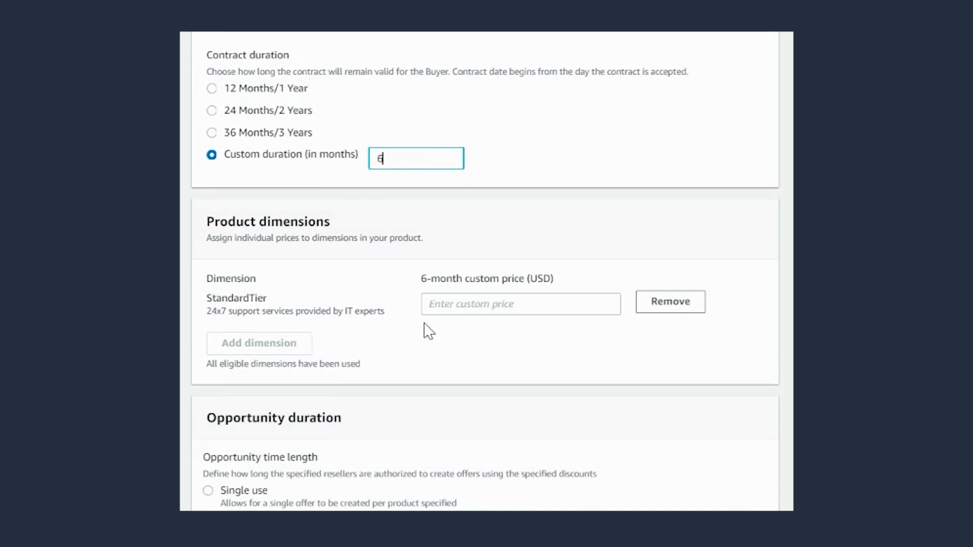
click(469, 299)
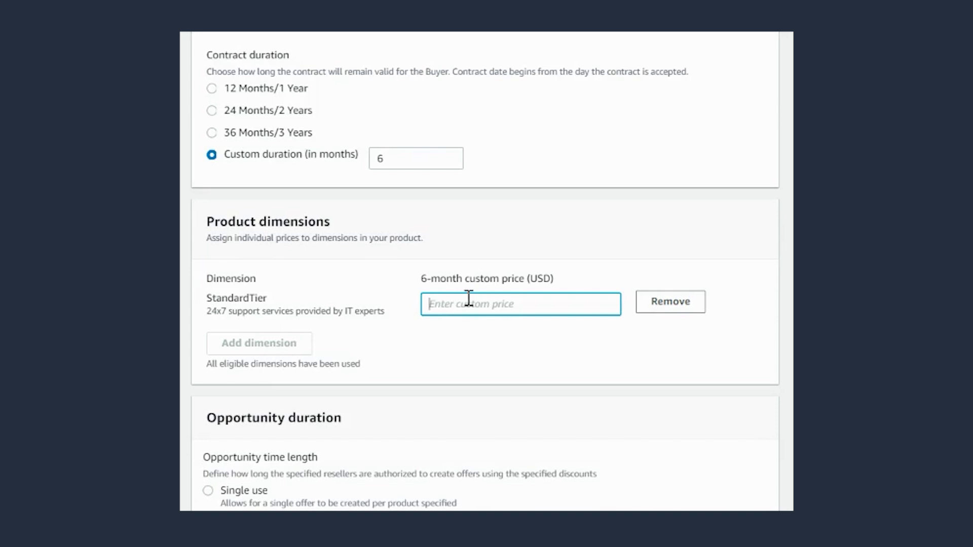
text(10)
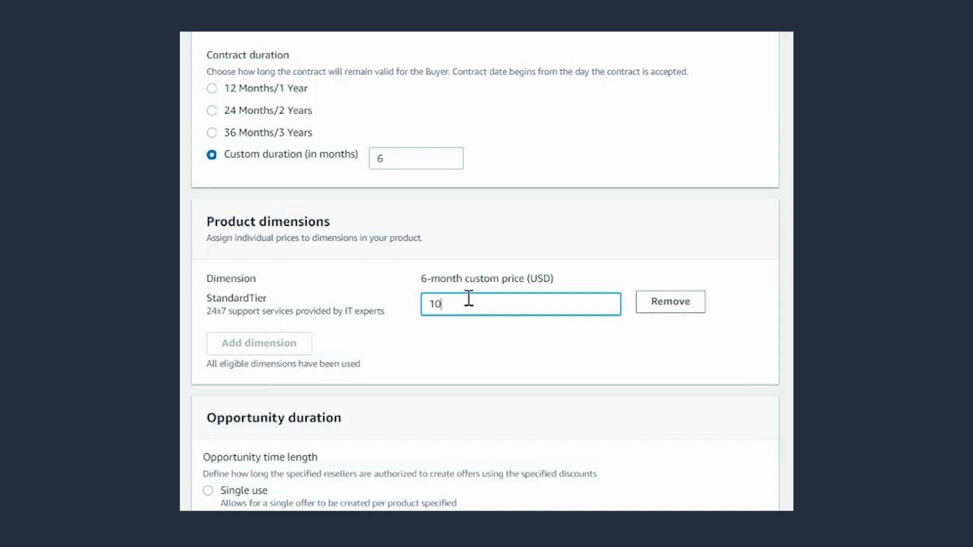
text(0)
Upload Amazon Connect EULA.pdf as the end-user license agreement and include the Reseller Contract for AWS Marketplace (RCMP).
scroll(468, 298, down, 7)
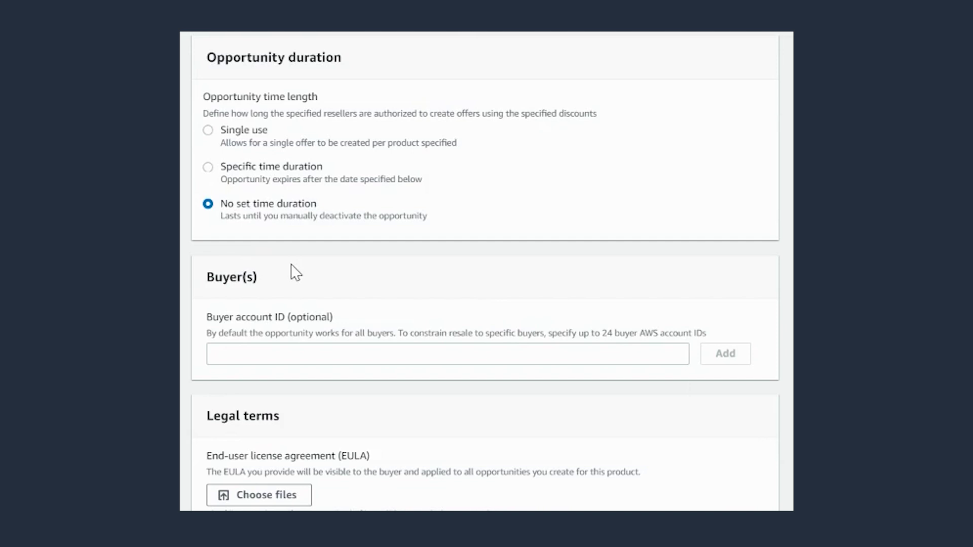
scroll(296, 273, down, 3)
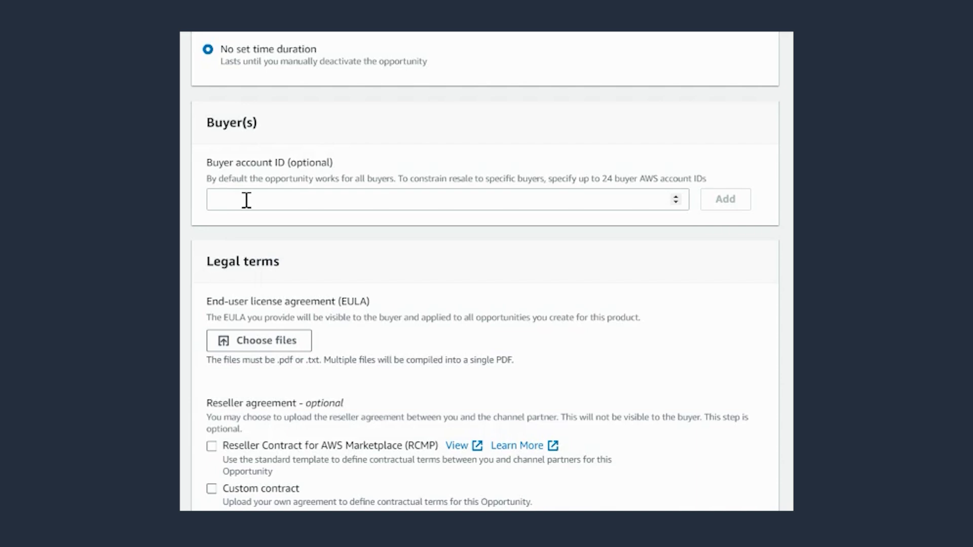
scroll(625, 387, down, 3)
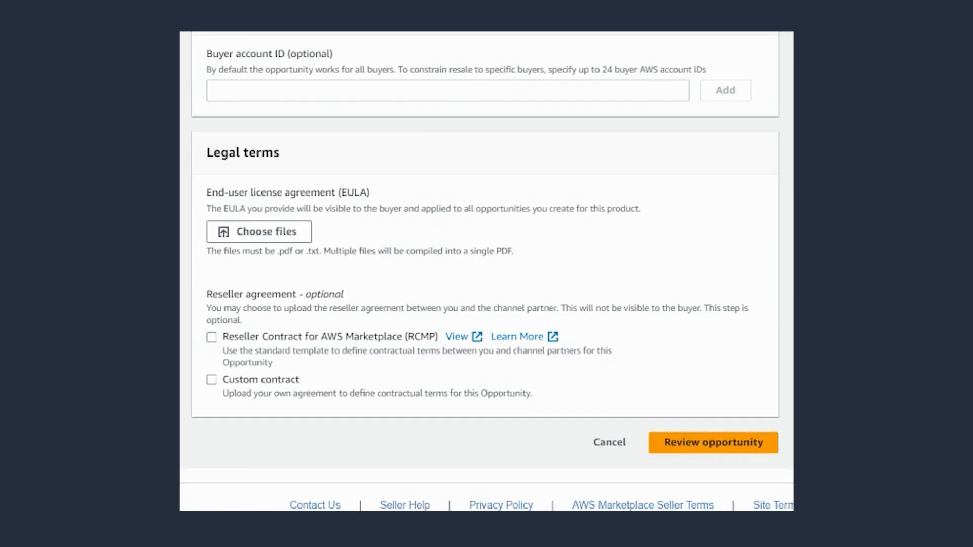
click(257, 233)
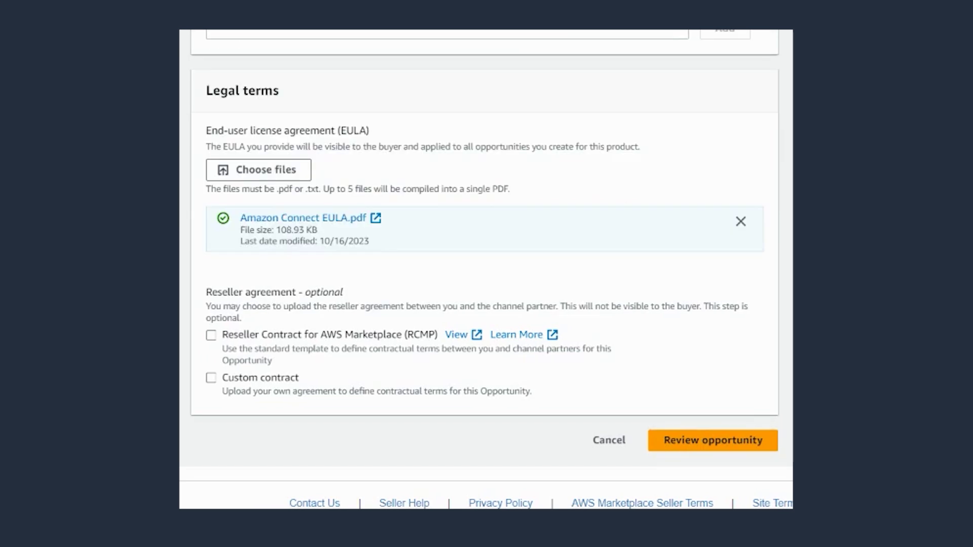
click(210, 336)
Review the opportunity's details and wholesale price, and create the opportunity.
click(680, 448)
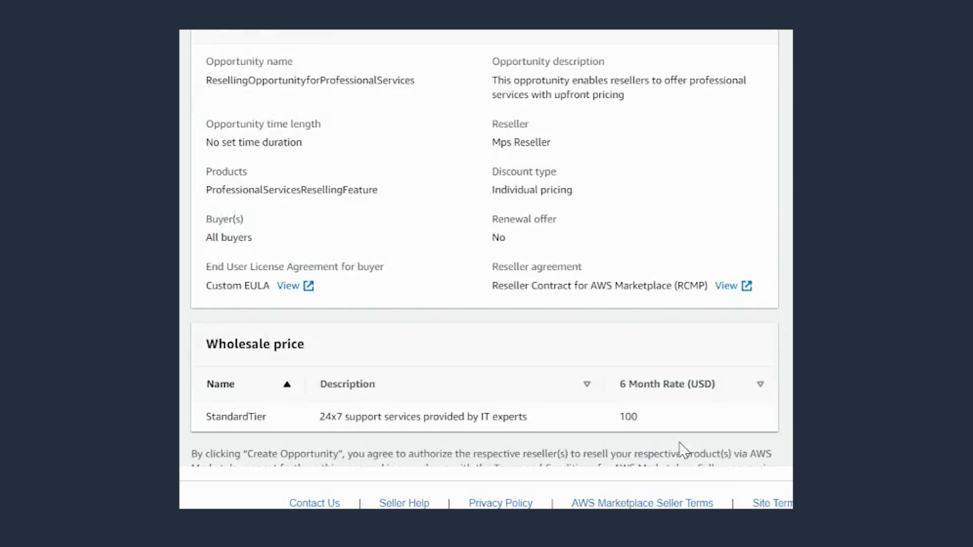
scroll(679, 442, up, 3)
scroll(485, 269, down, 1)
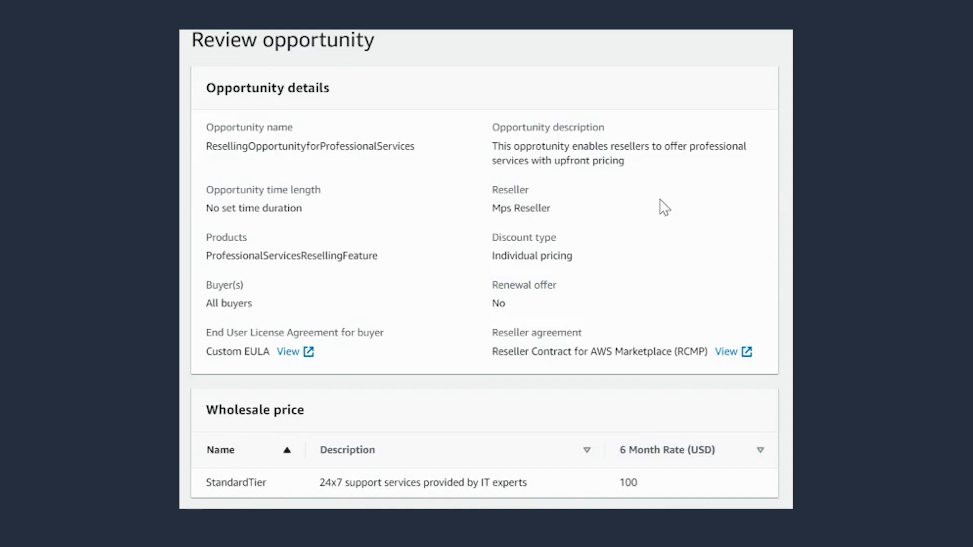
scroll(664, 208, down, 1)
scroll(665, 207, down, 3)
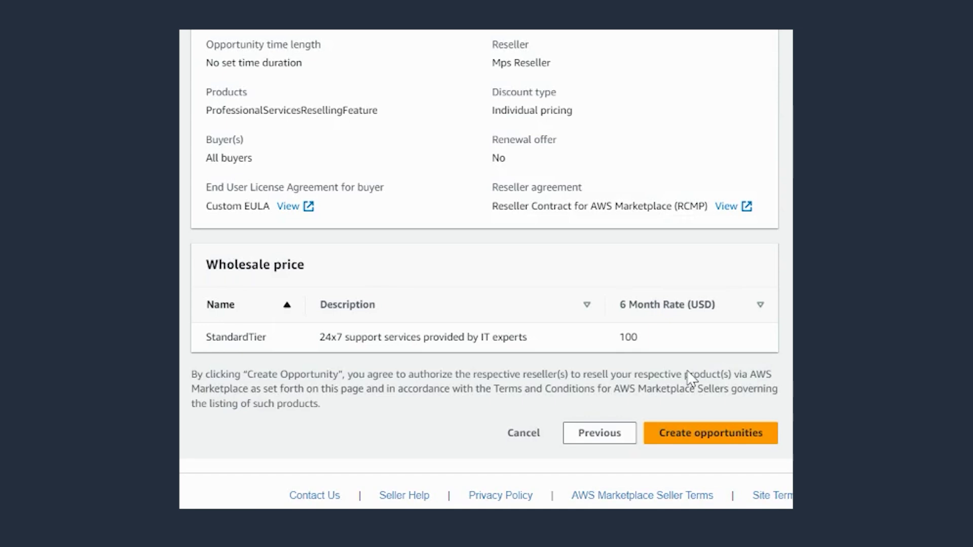
click(663, 439)
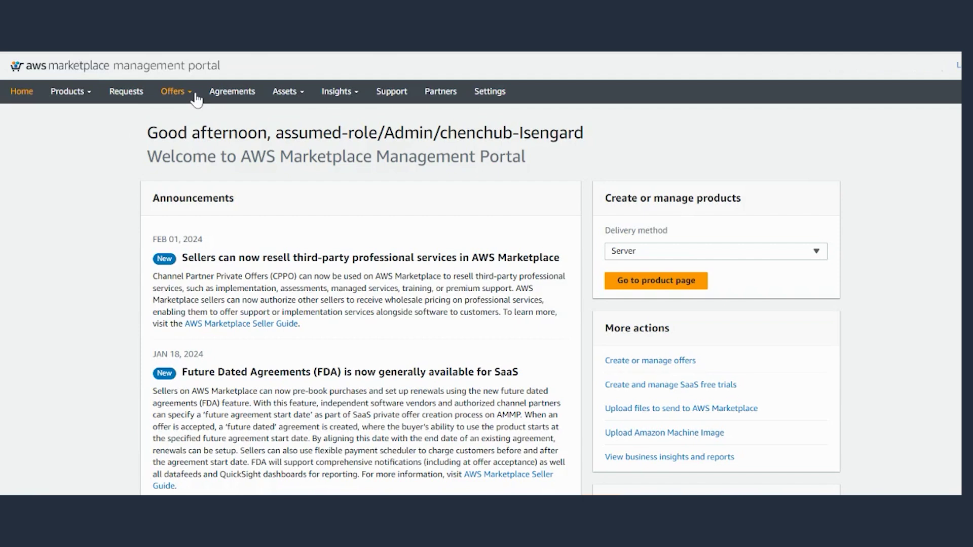
Go to the private offers list and start creating a new private offer.
mouse_move(192, 99)
click(186, 120)
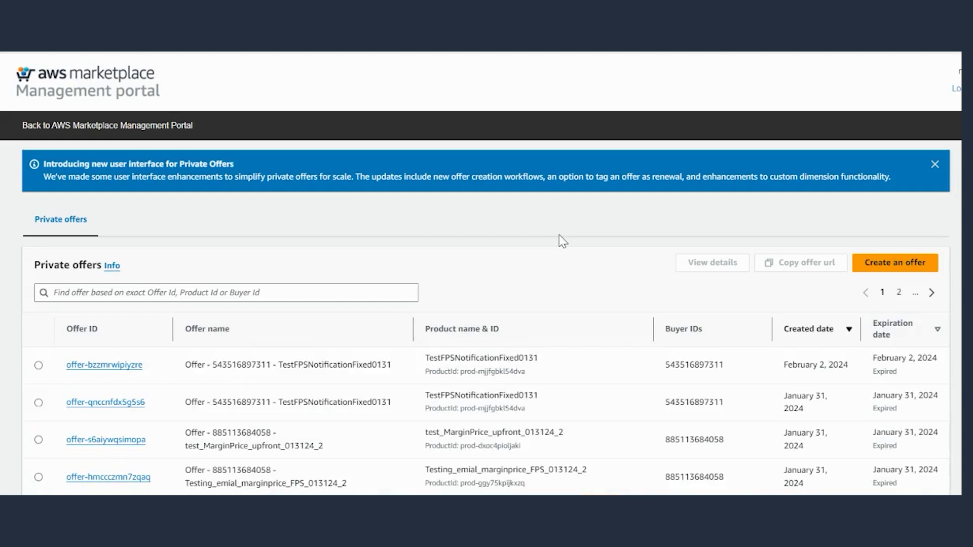
scroll(562, 241, down, 1)
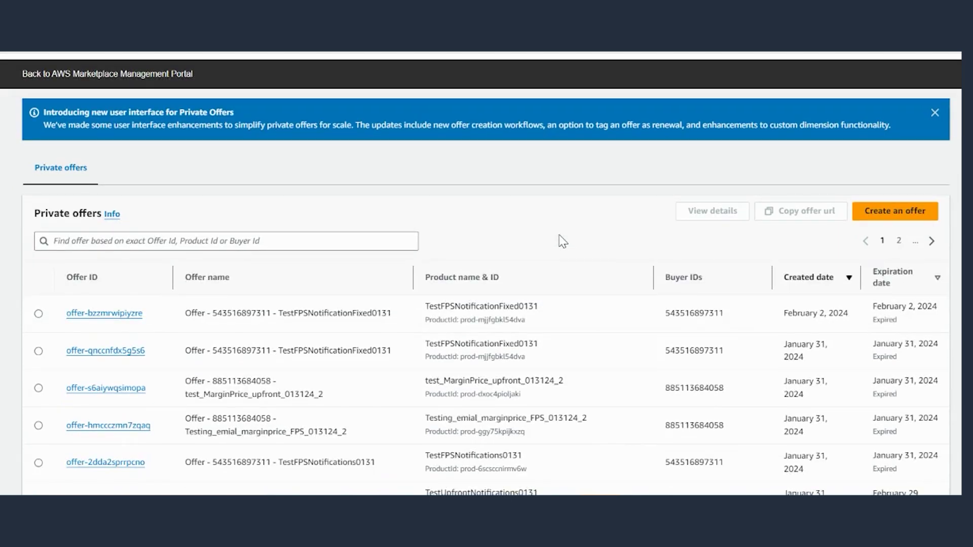
click(872, 213)
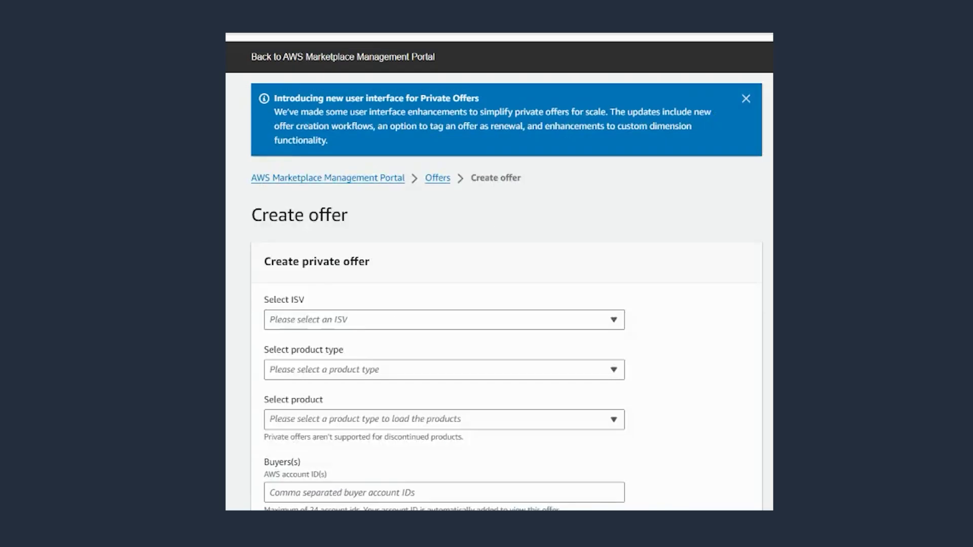
Select awsmp proserv test user 1 as the ISV for the new private offer.
scroll(499, 272, down, 3)
scroll(603, 299, up, 1)
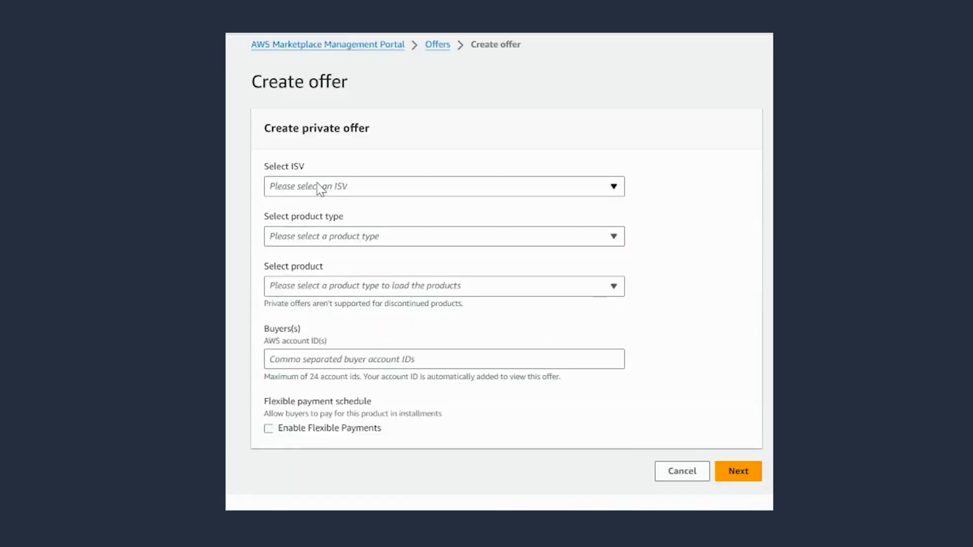
click(353, 188)
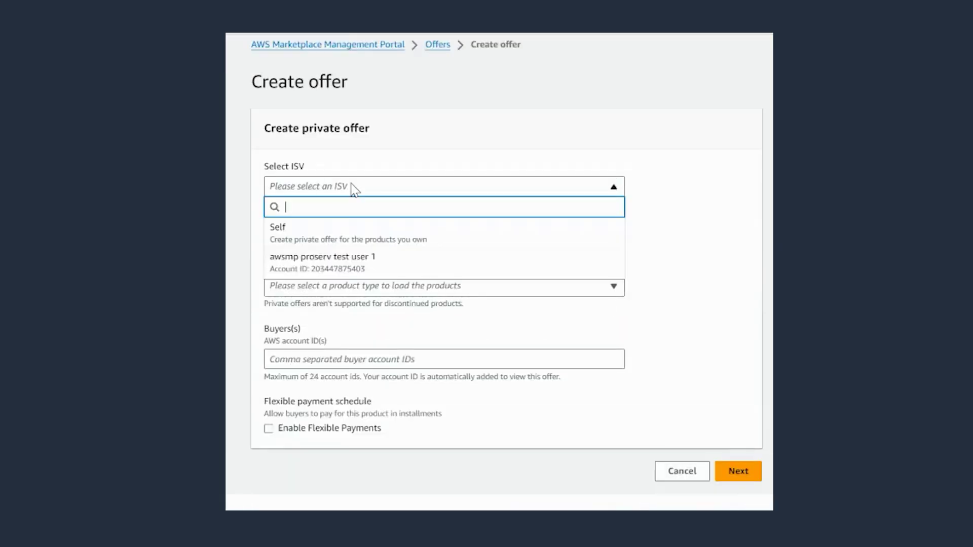
click(390, 262)
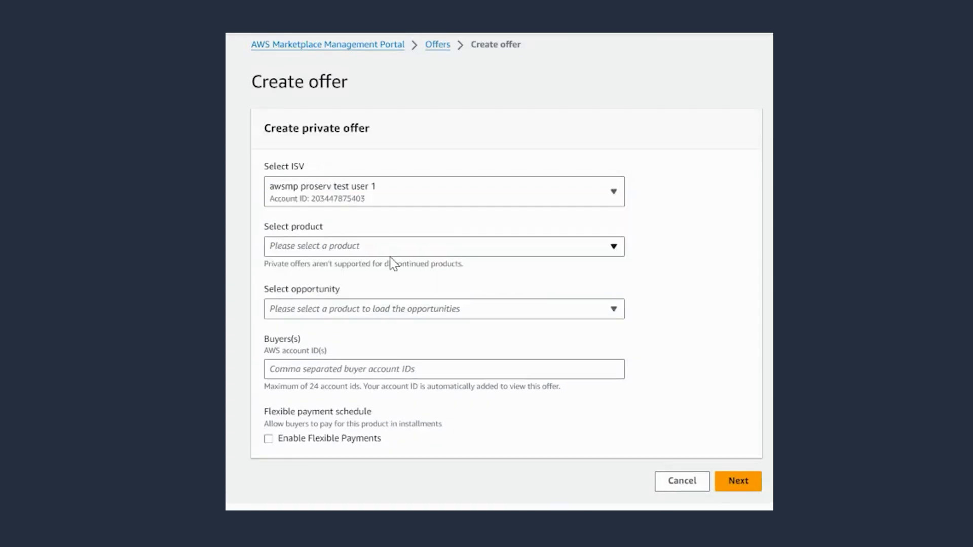
Search the product list for "profes" and select ProfessionalServicesResellingFeature as the offer's product.
click(357, 248)
scroll(502, 393, down, 10)
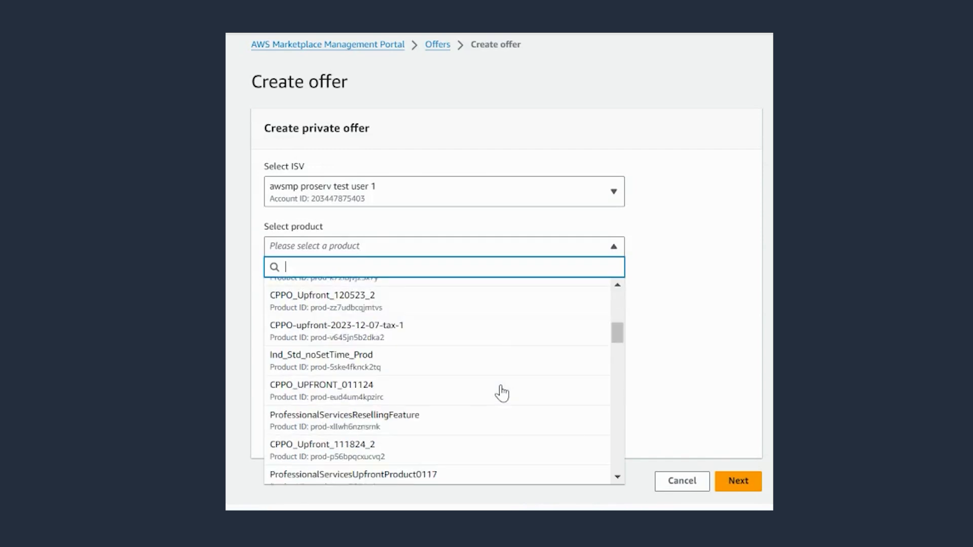
scroll(502, 393, down, 10)
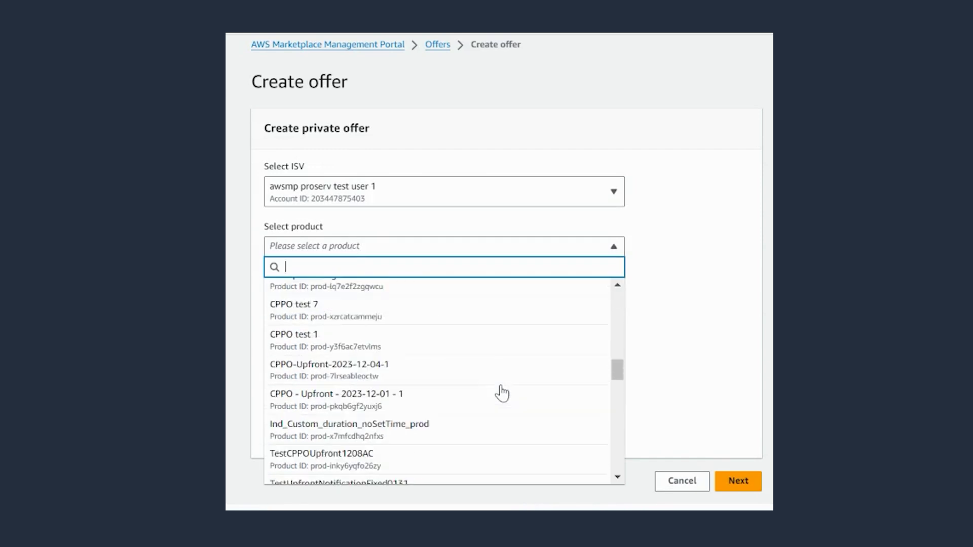
scroll(502, 393, down, 8)
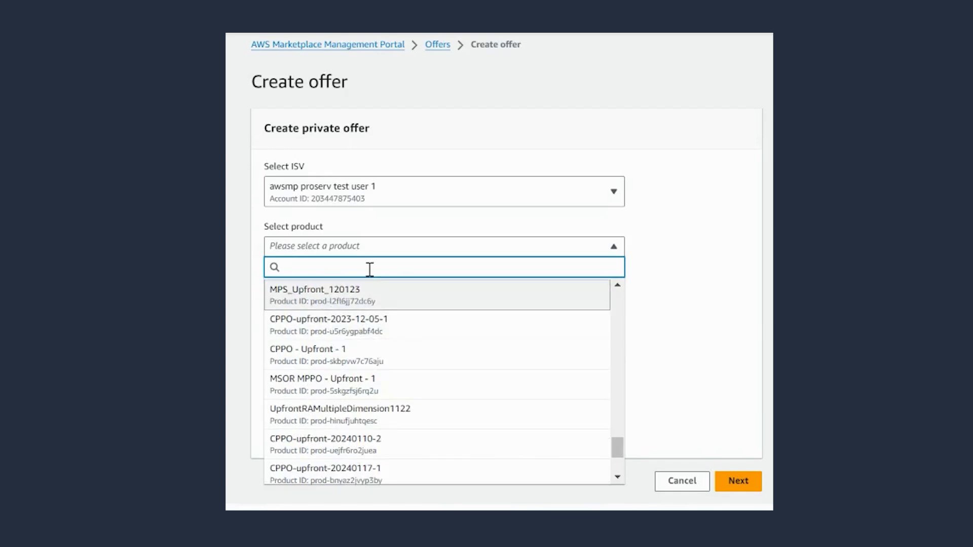
text(profes)
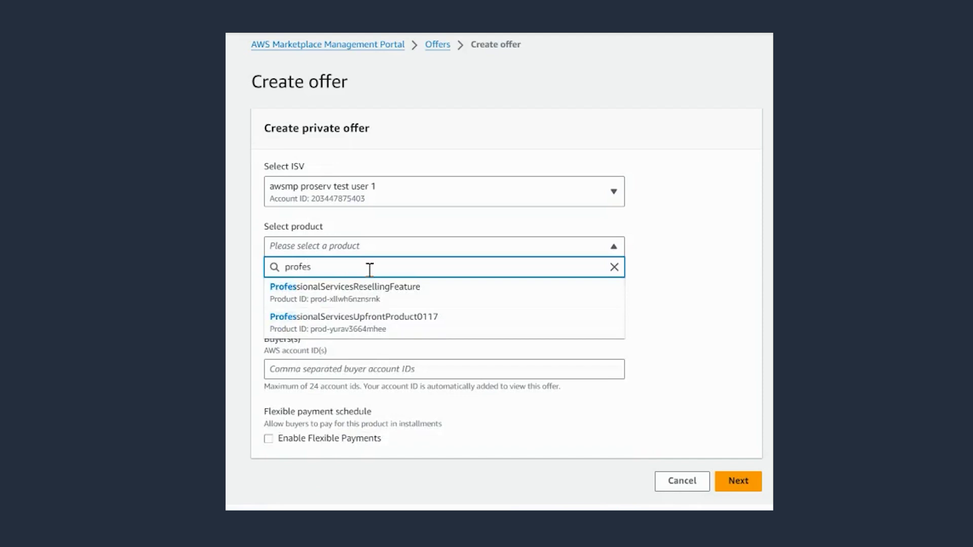
click(373, 303)
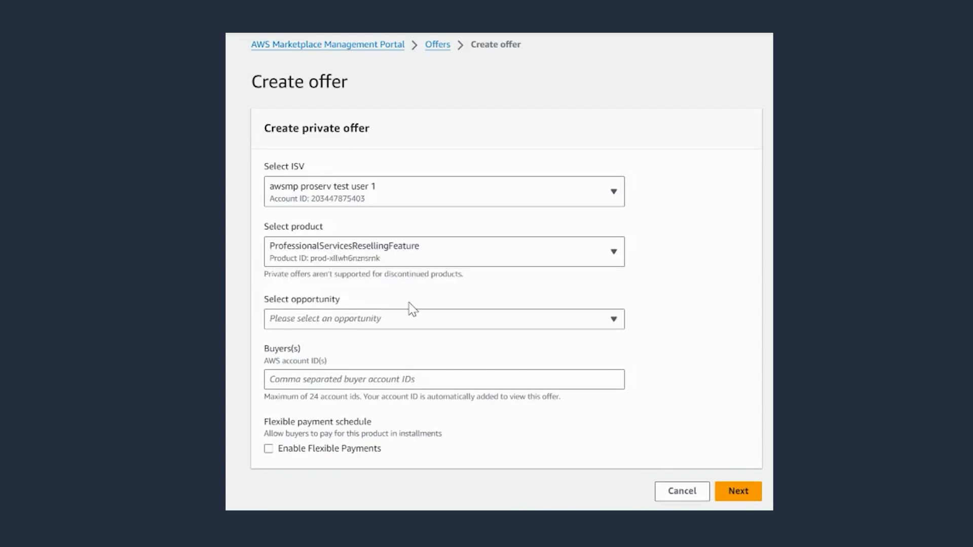
Choose the ResellingOpportunityforProfessionalServices opportunity and accept the Reseller Contract for AWS Marketplace (RCMP).
scroll(645, 302, down, 2)
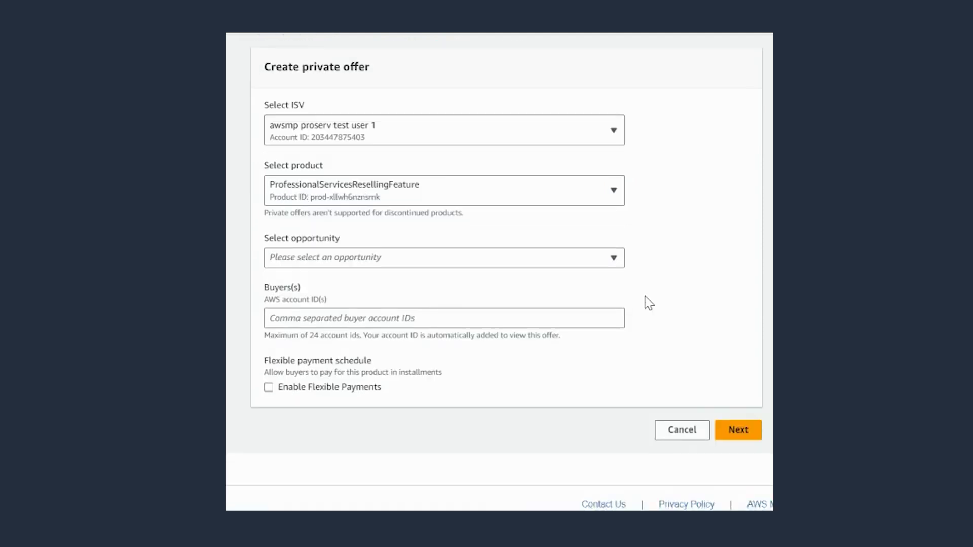
click(299, 263)
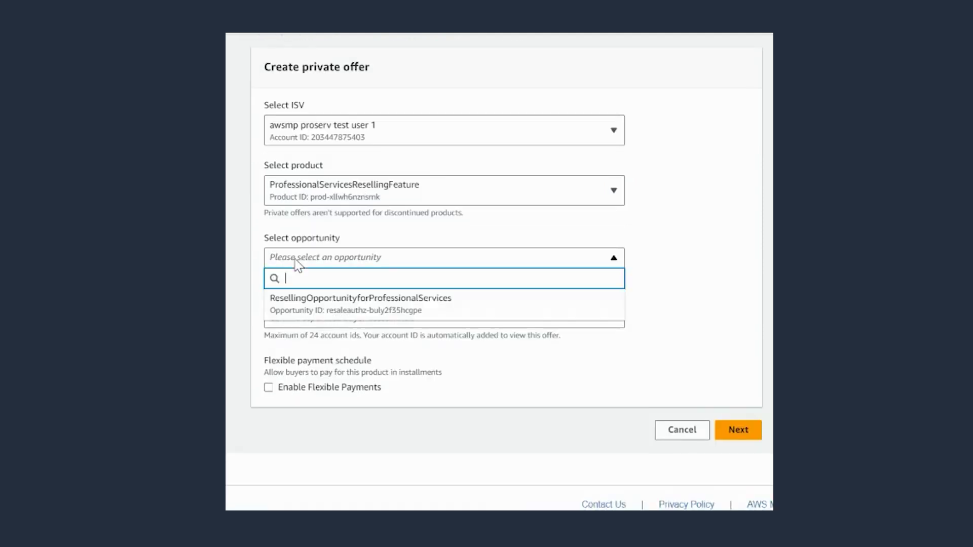
click(398, 308)
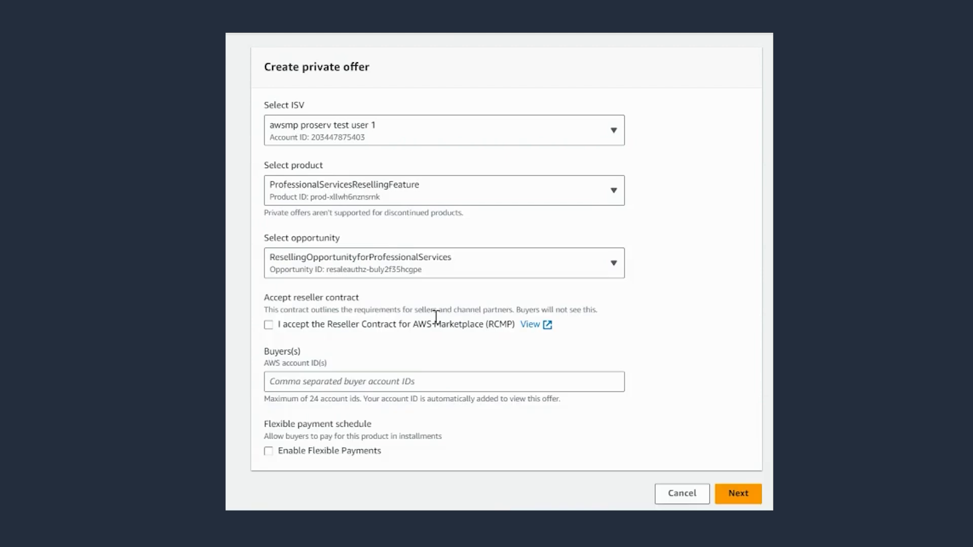
scroll(658, 358, down, 2)
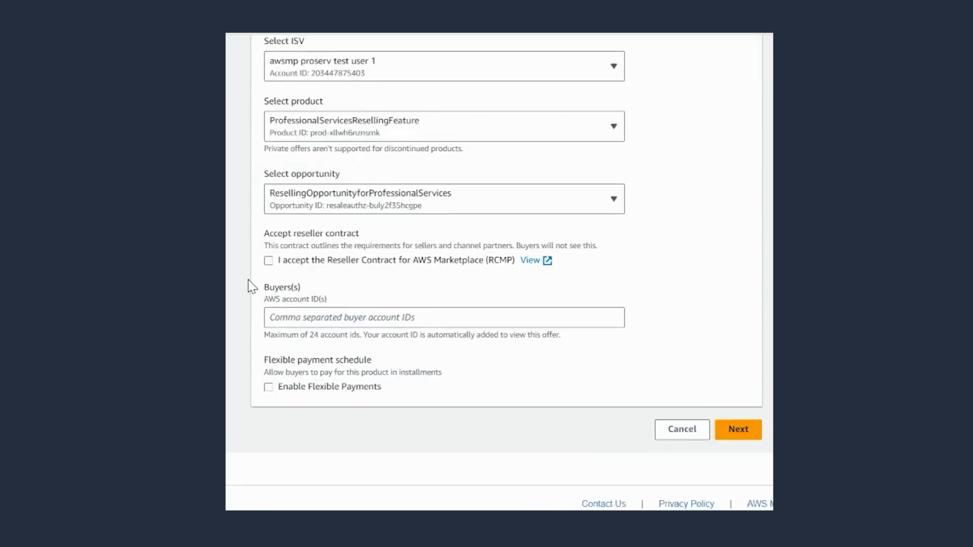
click(268, 261)
Enter the buyer's AWS account ID and proceed to the offer's detailed settings.
click(346, 322)
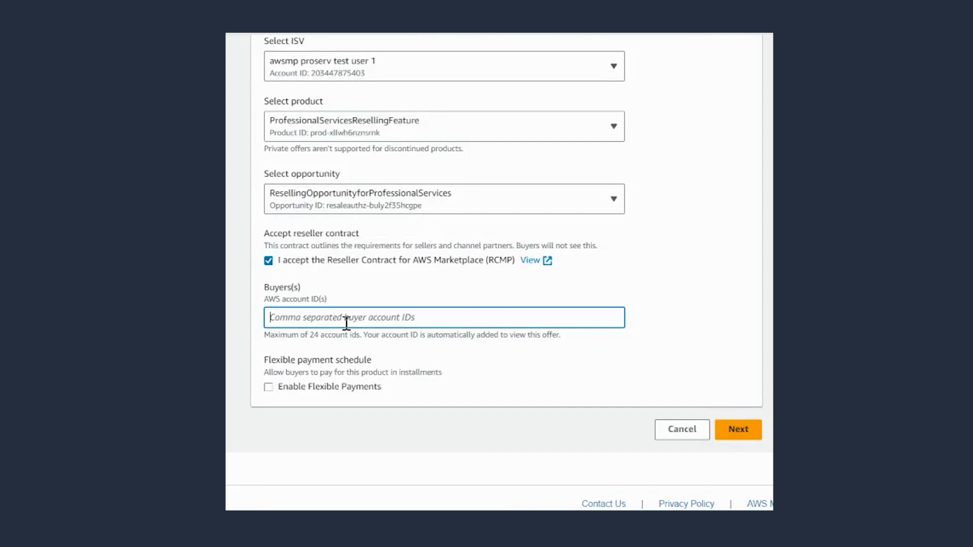
key(ctrl+v)
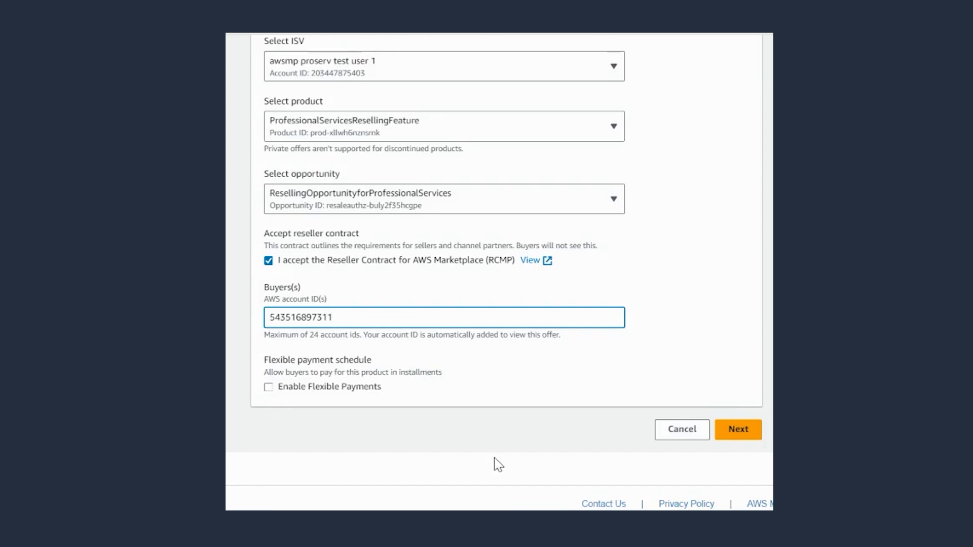
click(748, 434)
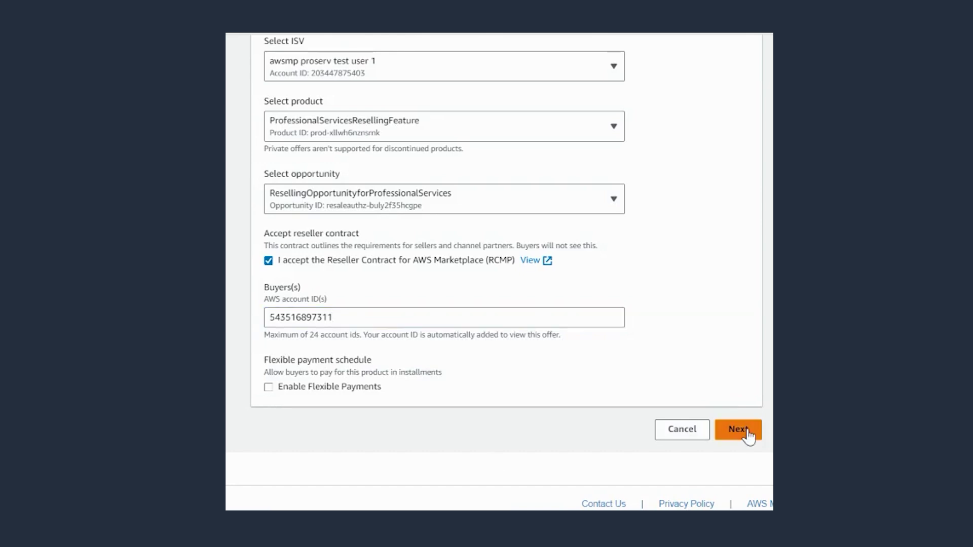
Set the markup percentage over the wholesale price to 10% in the price adjustment section.
scroll(752, 436, down, 4)
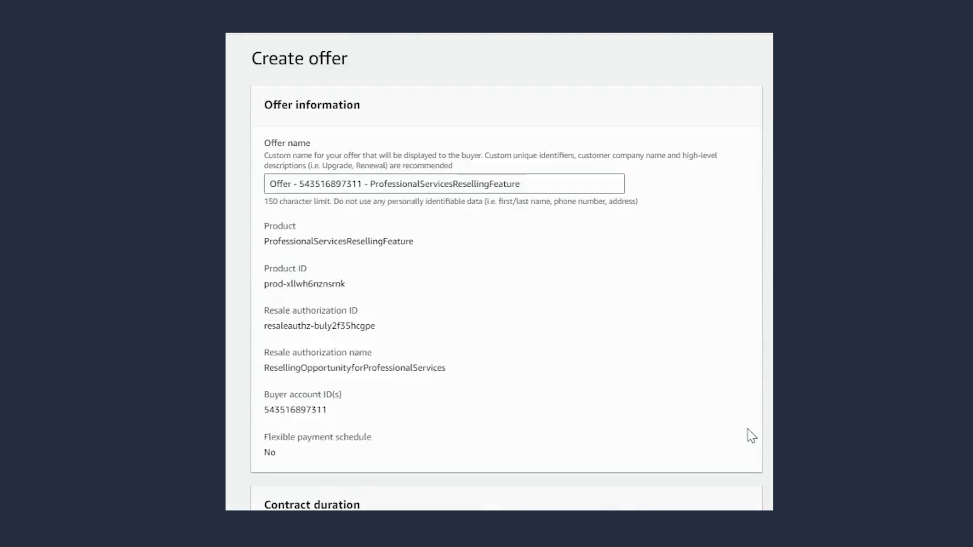
scroll(752, 436, down, 9)
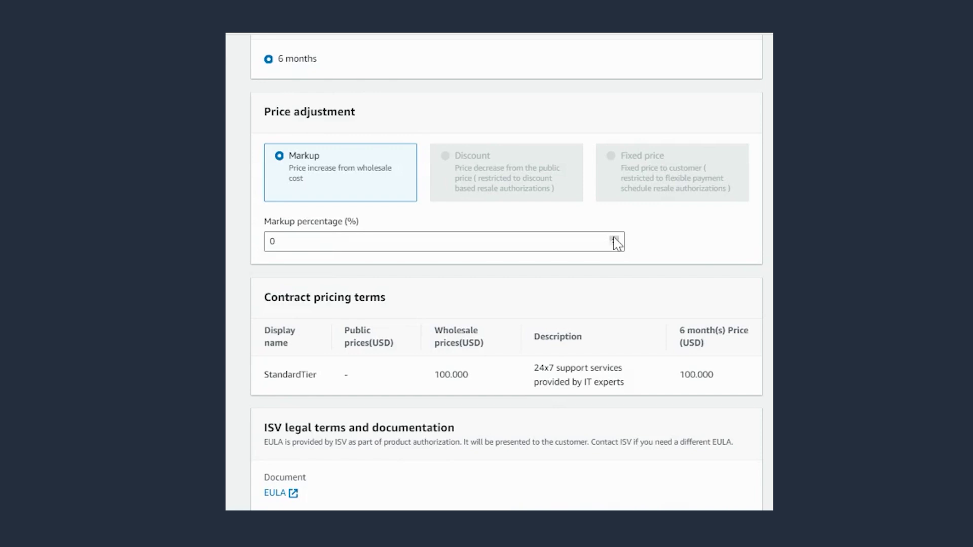
click(614, 238)
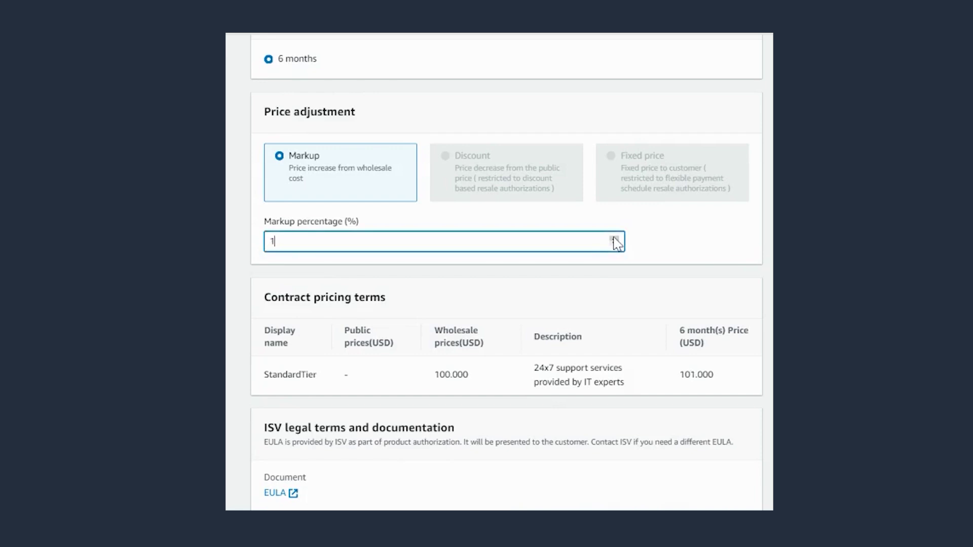
click(614, 238)
click(614, 238)
click(614, 238)
click(614, 238)
click(614, 238)
click(614, 238)
click(614, 238)
click(614, 238)
click(614, 239)
scroll(659, 273, down, 1)
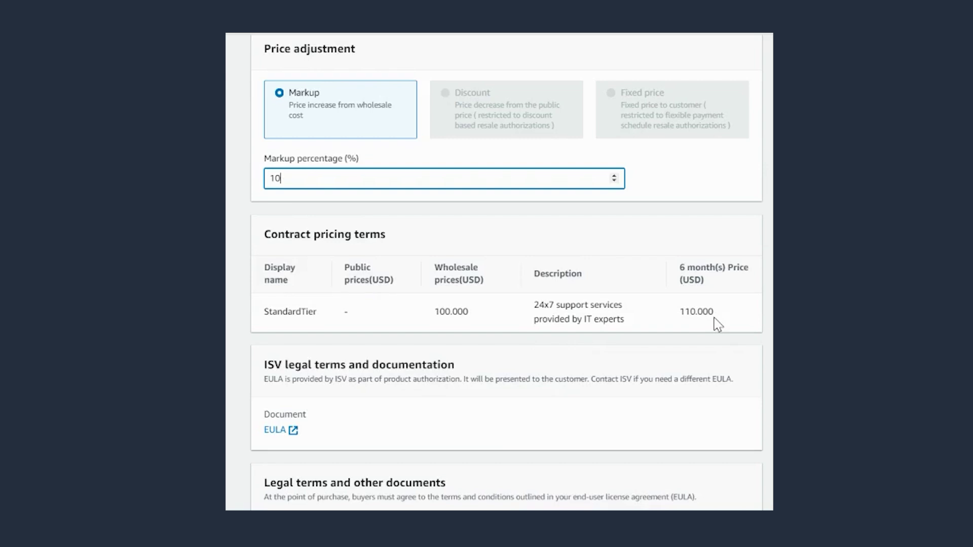
Set the private offer's expiration date to 2024/02/29.
scroll(718, 324, down, 7)
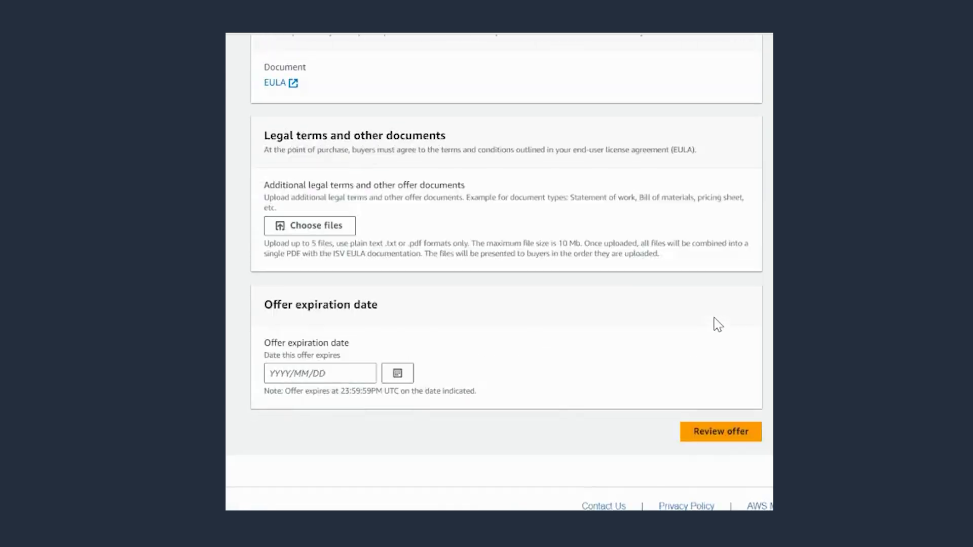
click(396, 374)
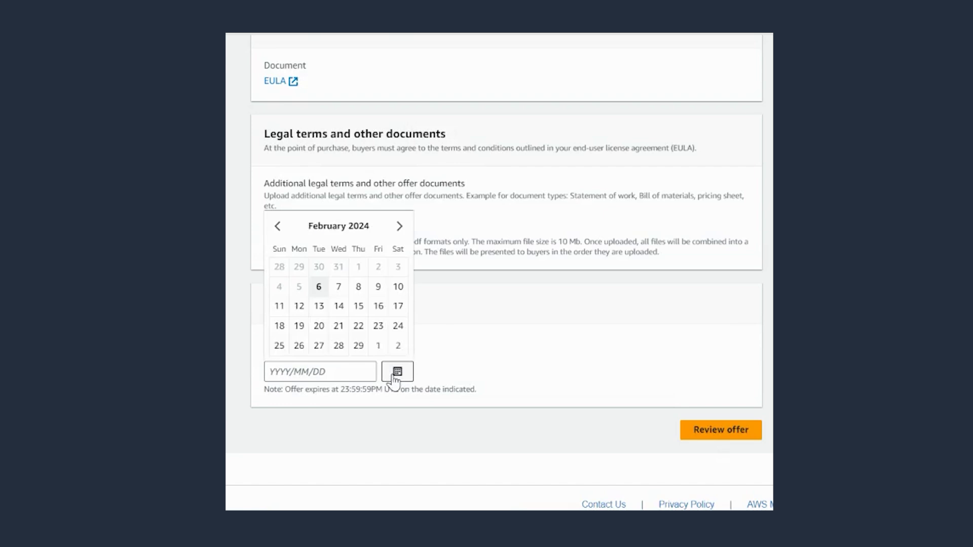
click(359, 348)
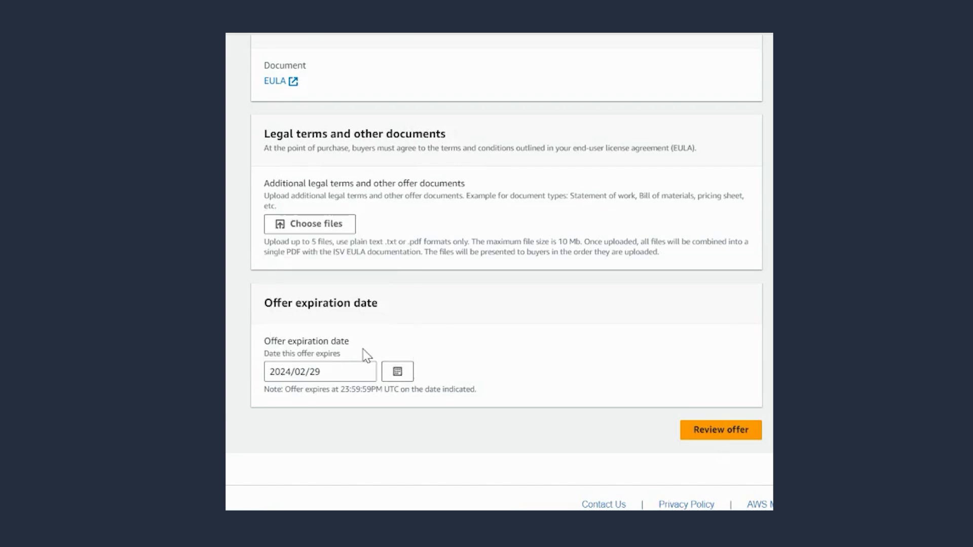
Open the offer review and examine the offer information, contract duration and pricing terms.
click(730, 431)
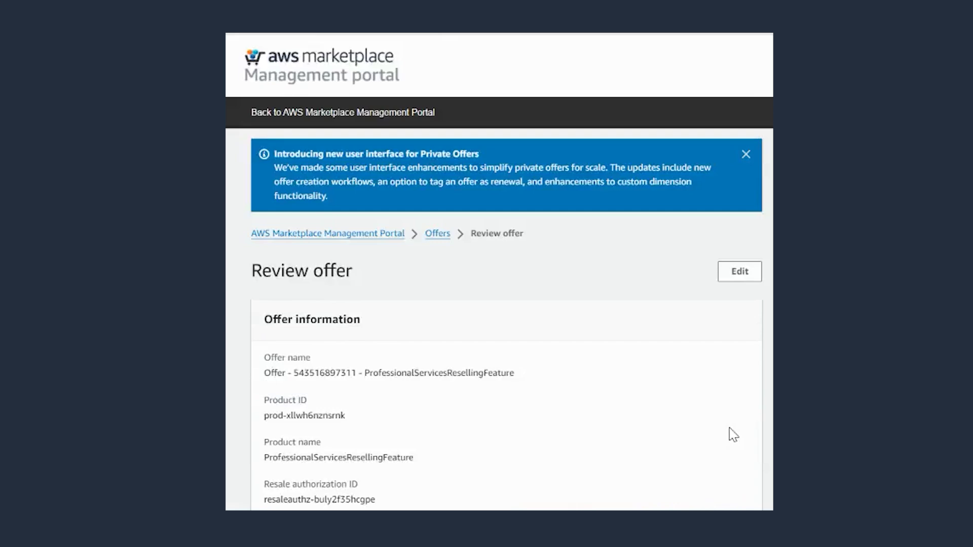
scroll(734, 434, down, 4)
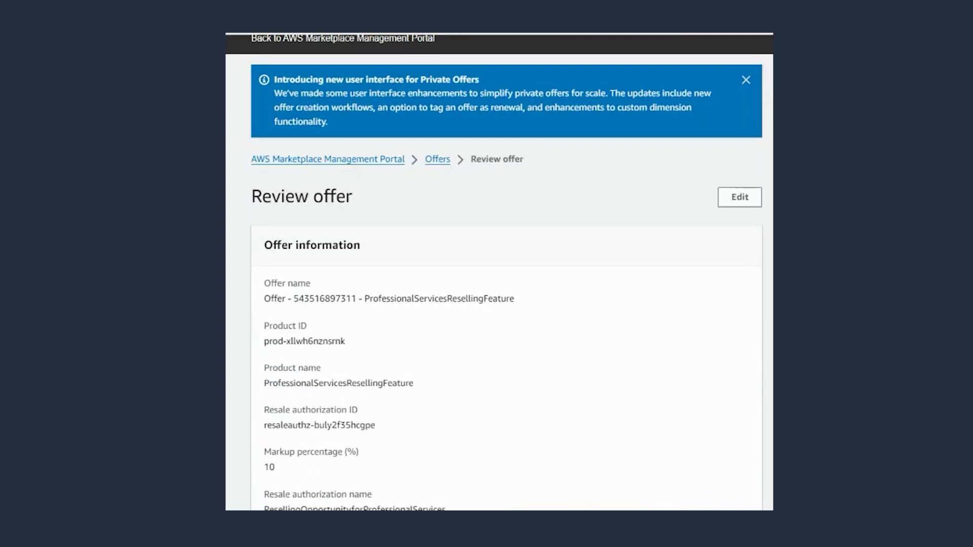
scroll(499, 272, down, 2)
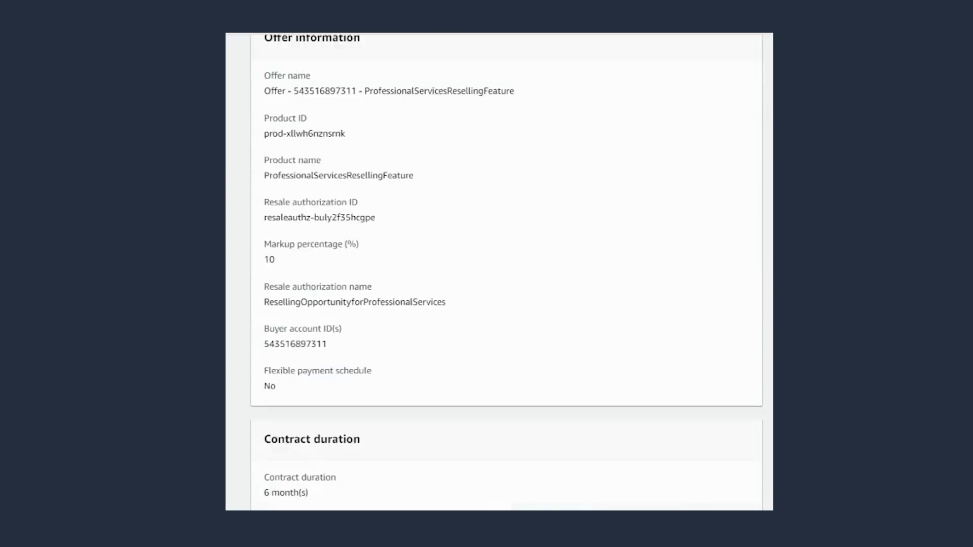
scroll(500, 272, down, 2)
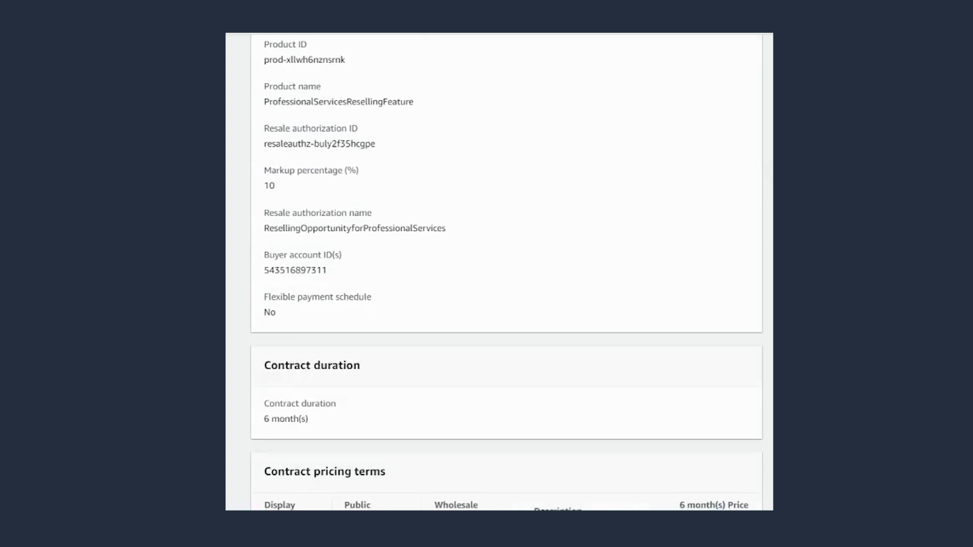
scroll(499, 272, down, 4)
scroll(499, 272, down, 3)
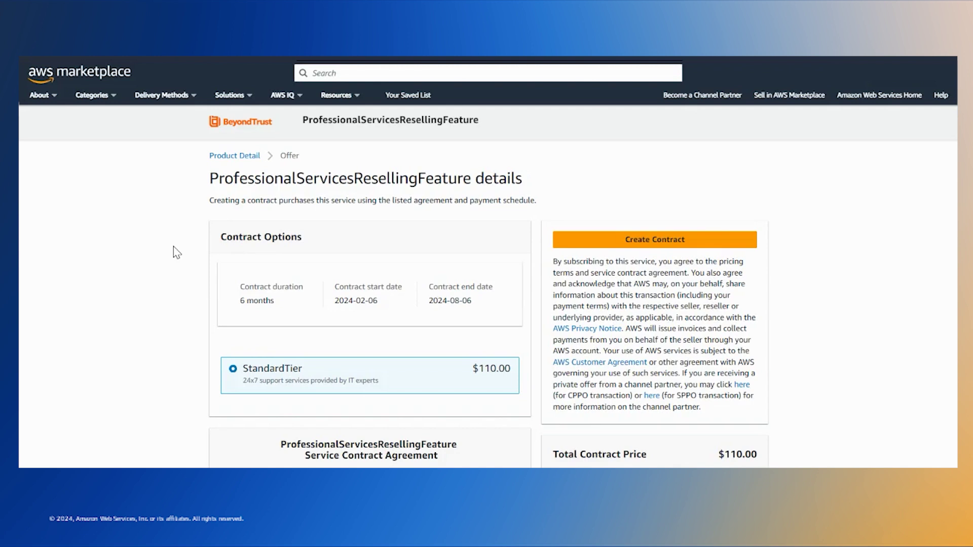
Review the buyer-side contract options and service agreement for ProfessionalServicesResellingFeature, and create and pay for the StandardTier contract.
scroll(173, 247, down, 2)
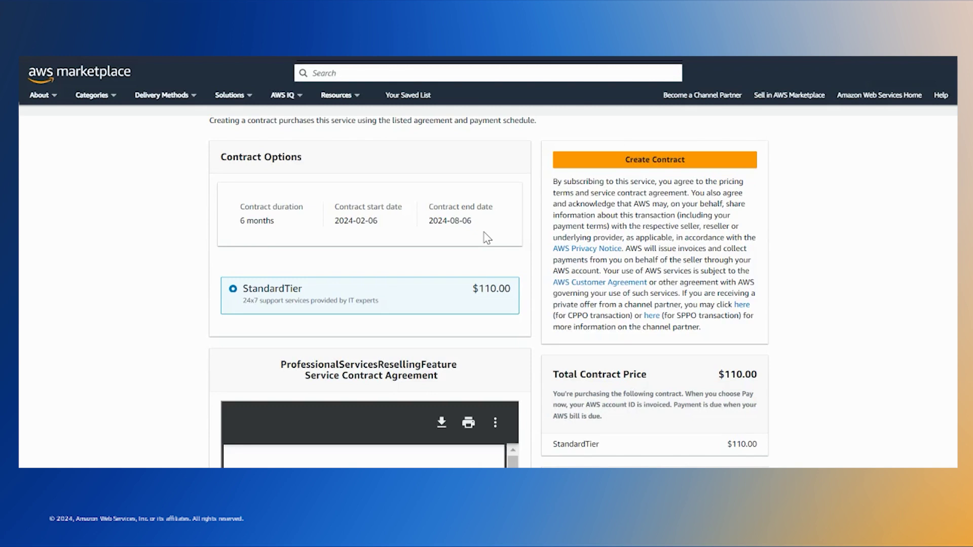
scroll(502, 333, down, 1)
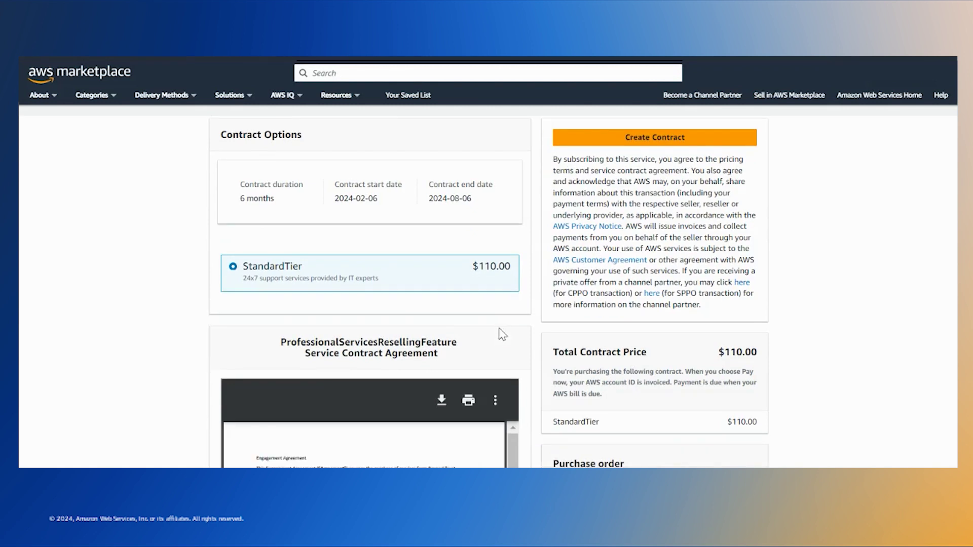
scroll(501, 335, down, 3)
scroll(501, 335, down, 1)
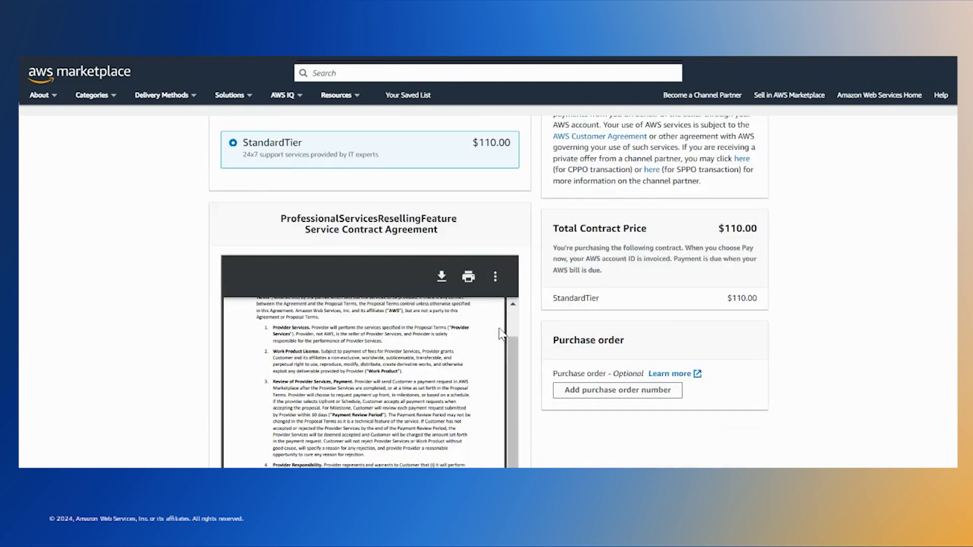
scroll(500, 335, down, 6)
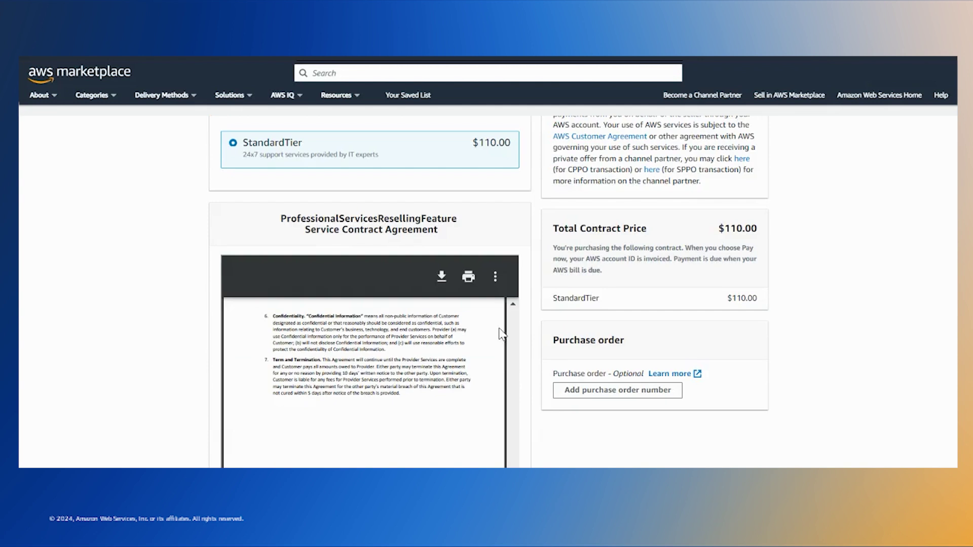
scroll(793, 289, up, 2)
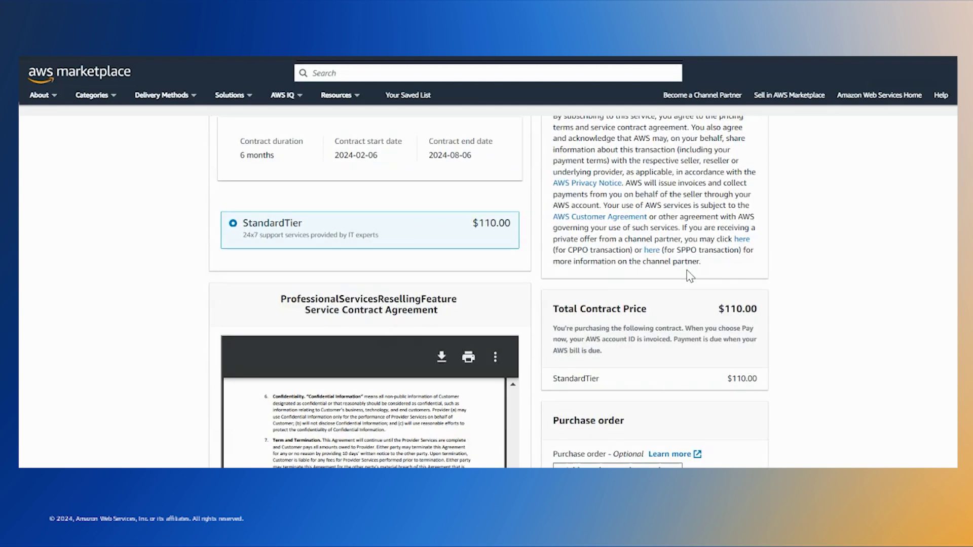
scroll(772, 392, up, 3)
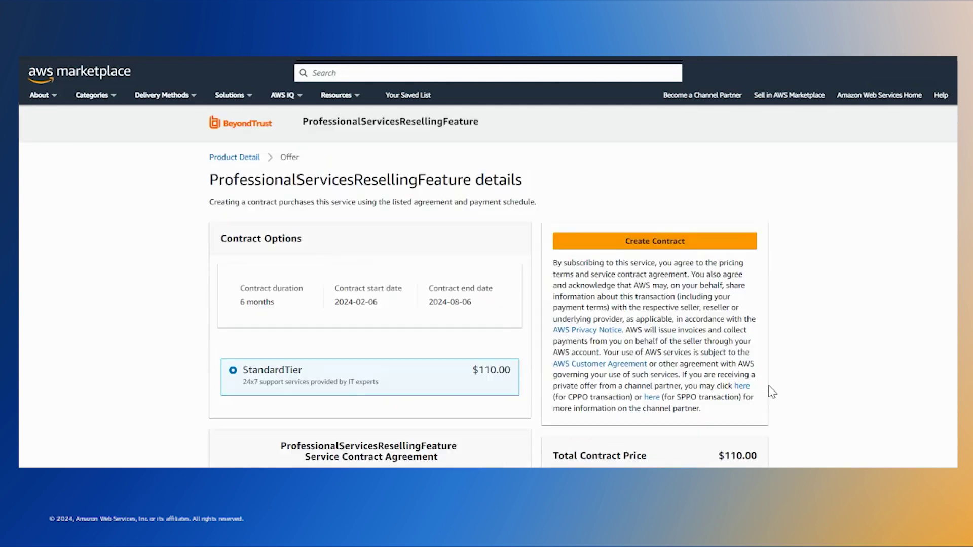
click(653, 242)
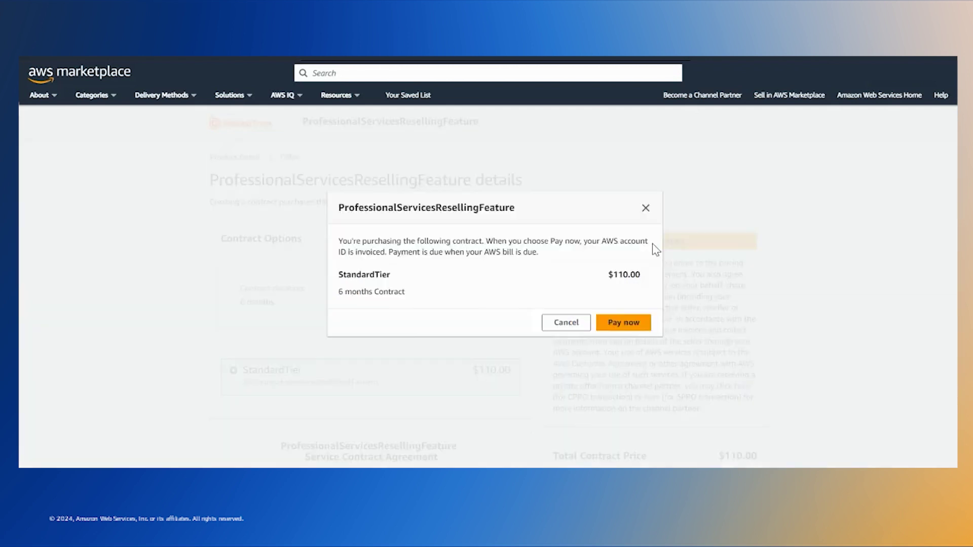
click(618, 324)
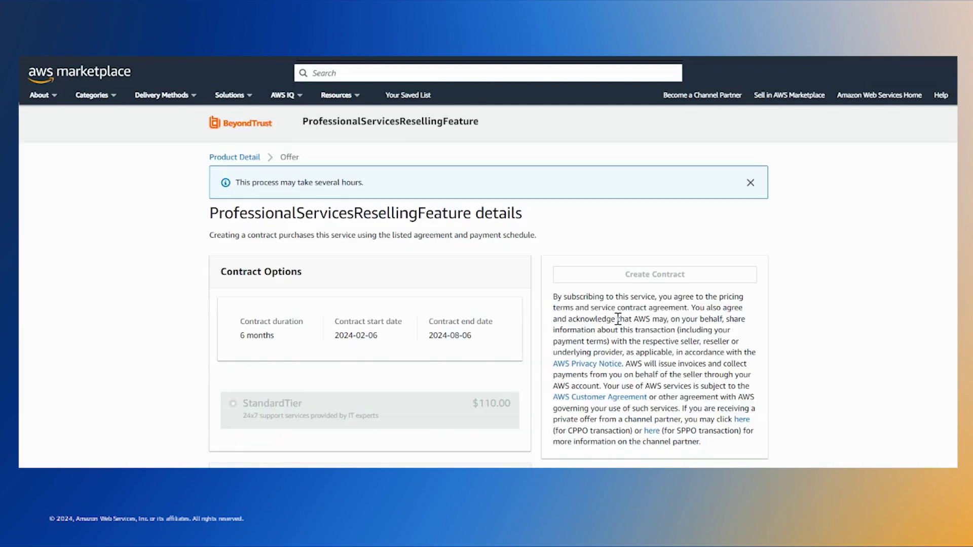